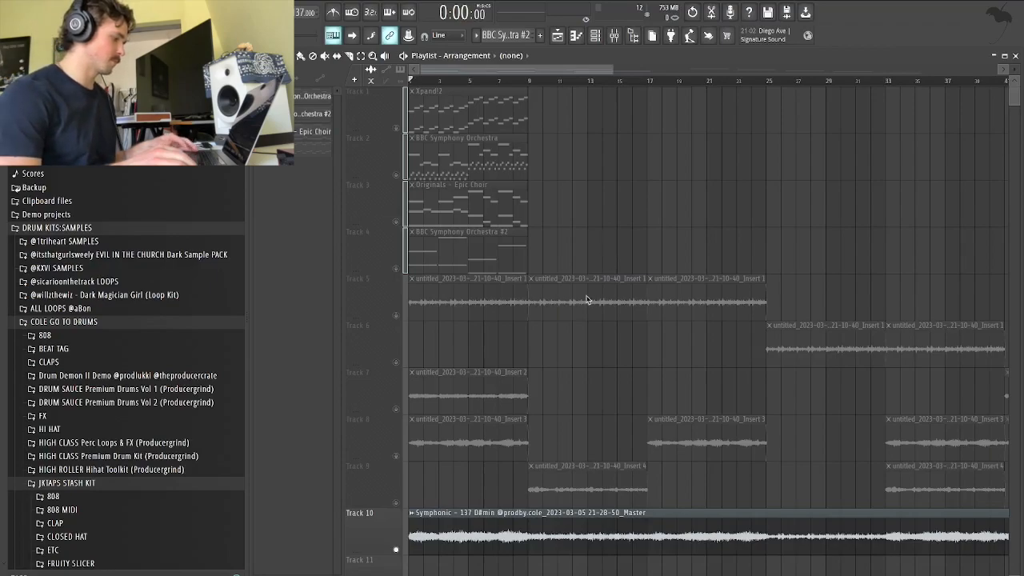
Play back the rendered Symphonic master clip on Track 10, stopping after about 30 seconds
{"action": "key", "text": "space"}
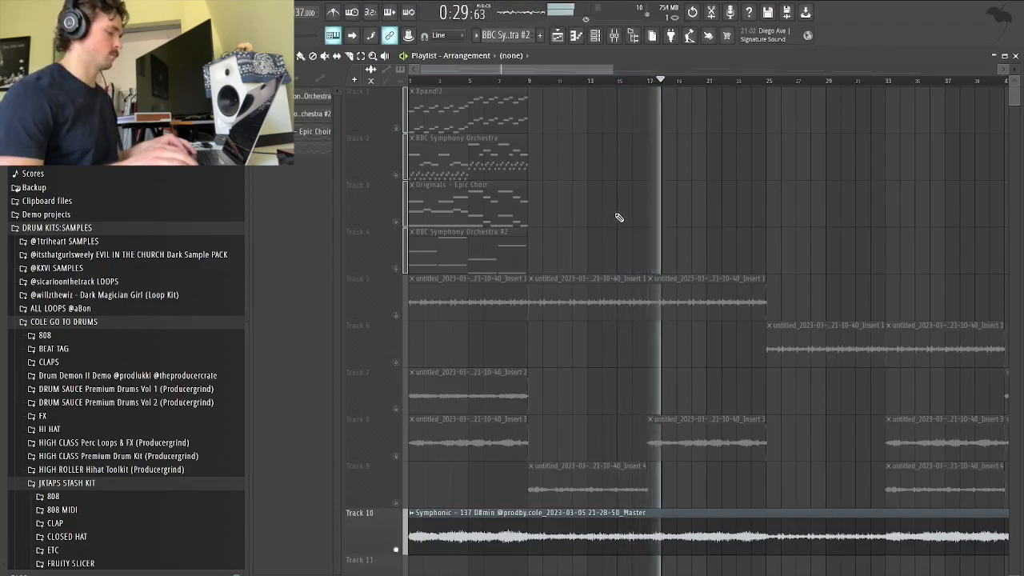
{"action": "key", "text": "space"}
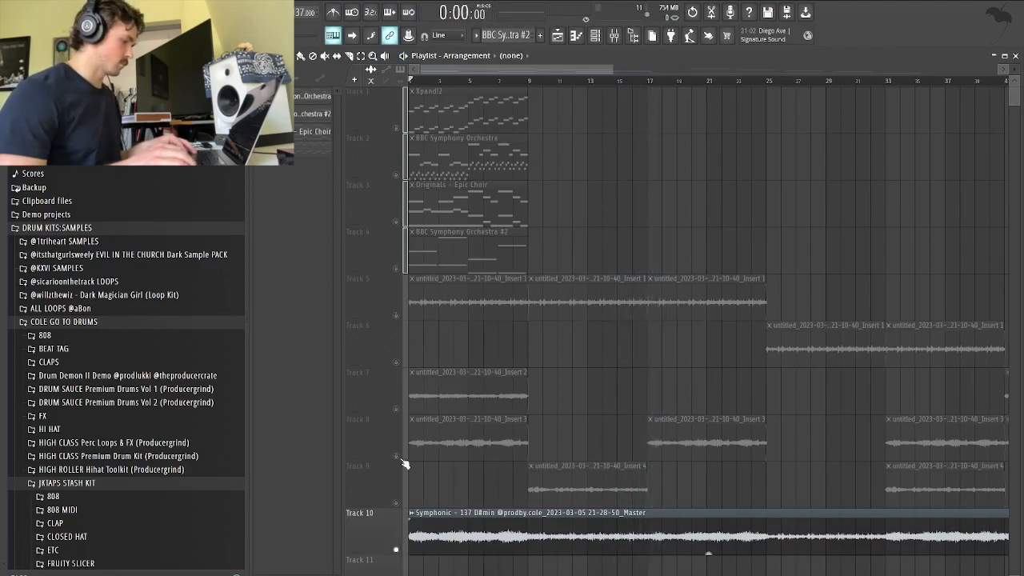
Mute the rendered clip's Track 10 and unmute the MIDI pattern Tracks 1 to 4
{"action": "left_click", "coordinate": [396, 548]}
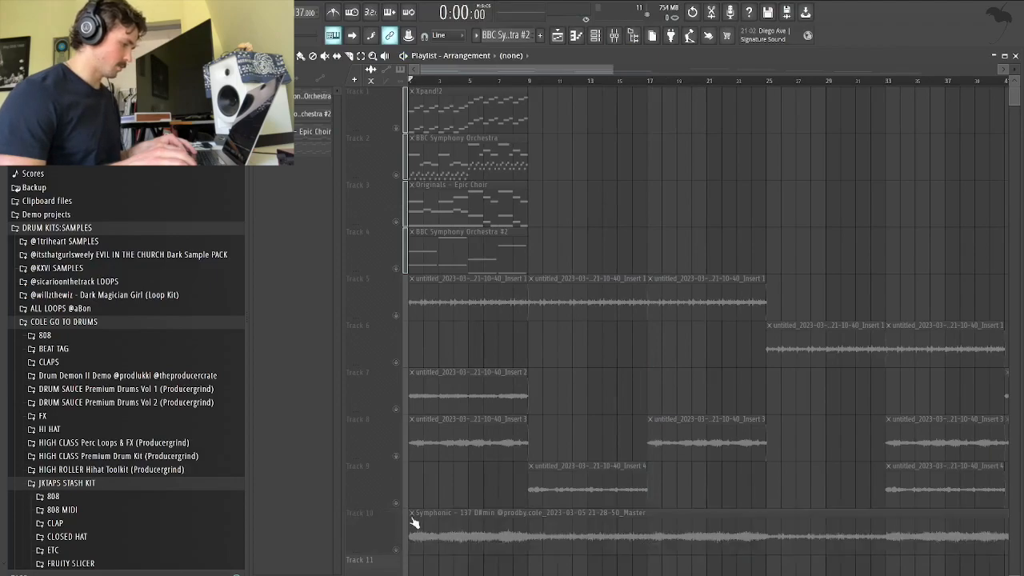
{"action": "left_click", "coordinate": [397, 269]}
{"action": "left_click_drag", "start_coordinate": [611, 71], "coordinate": [464, 73]}
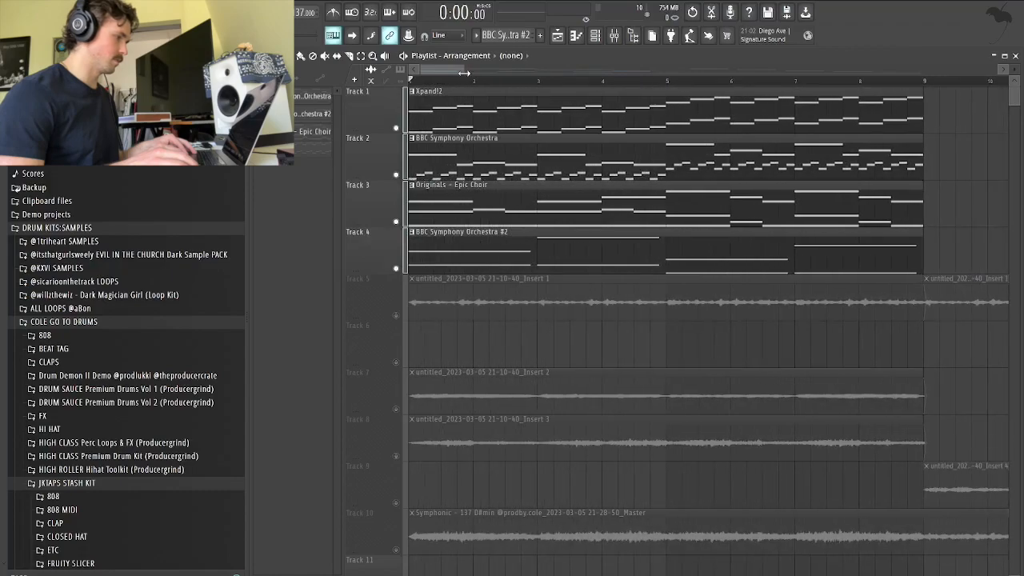
Open the BBC Symphony Orchestra pattern in the piano roll and bring up its channel's instrument window fully in view
{"action": "double_click", "coordinate": [531, 168]}
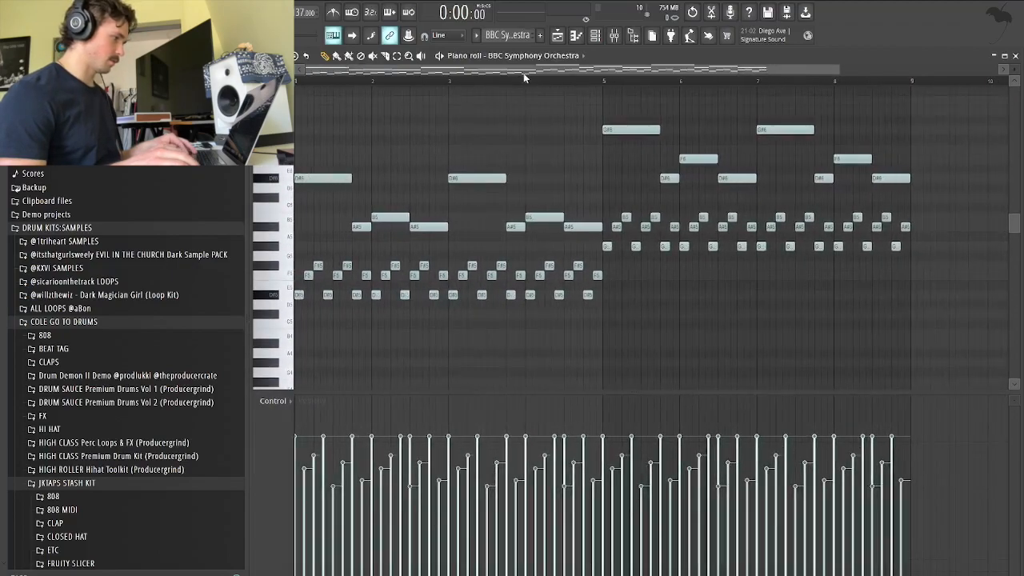
{"action": "left_click", "coordinate": [594, 35]}
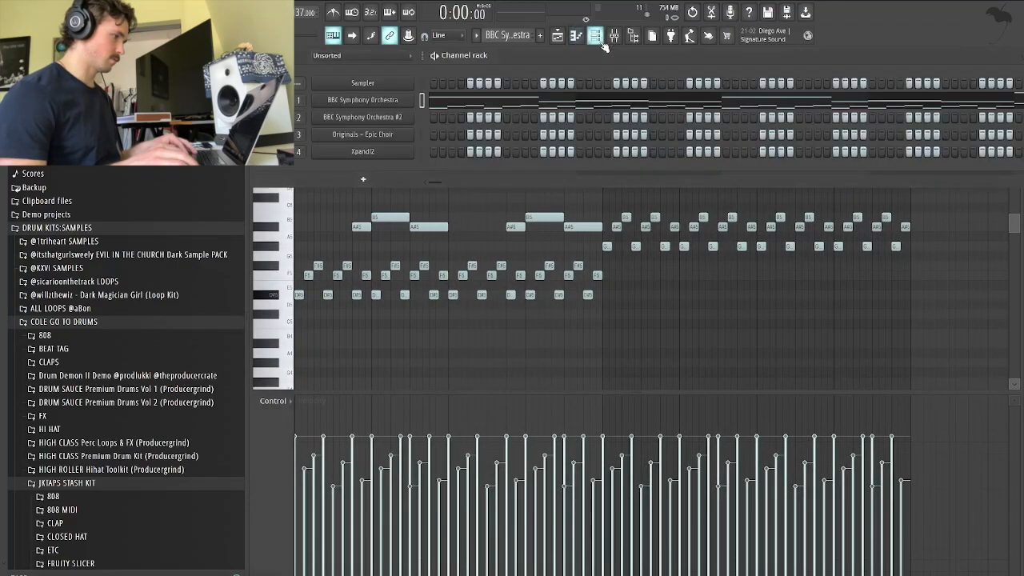
{"action": "left_click", "coordinate": [382, 104]}
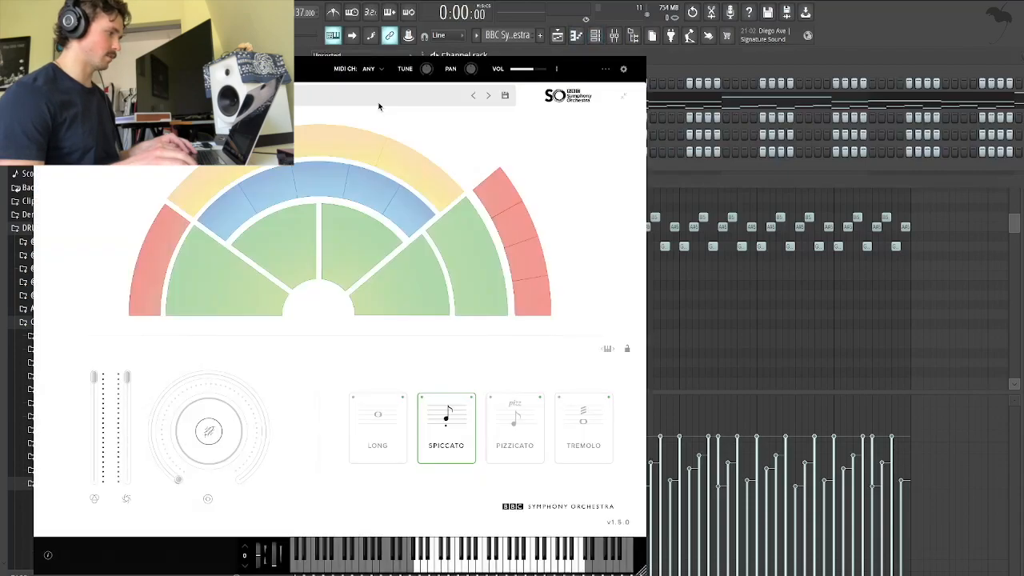
{"action": "left_click_drag", "start_coordinate": [348, 49], "coordinate": [494, 62]}
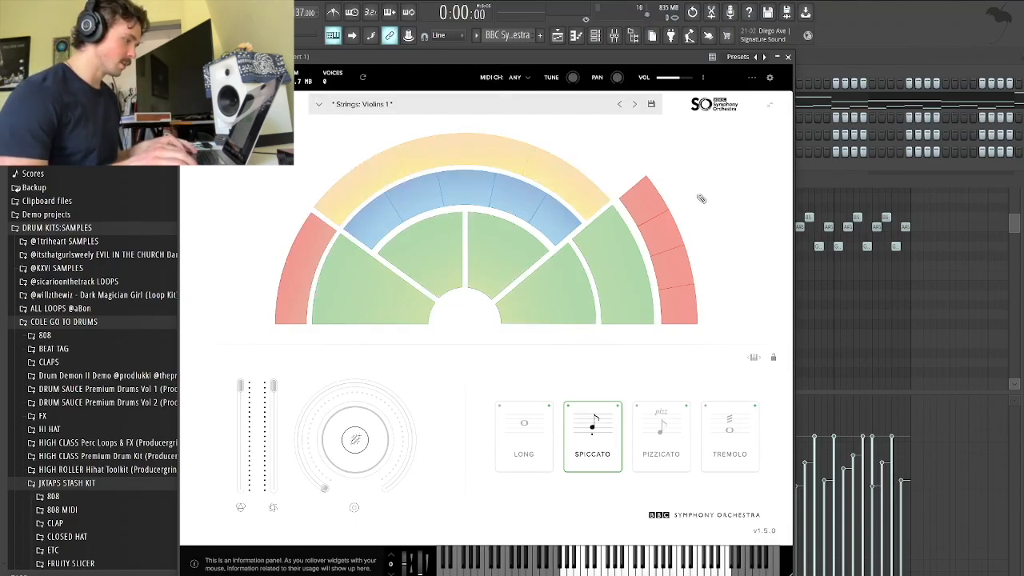
Load the Violins 1 strings preset with the Spiccato technique, and return to the pattern's piano roll
{"action": "mouse_move", "coordinate": [383, 166]}
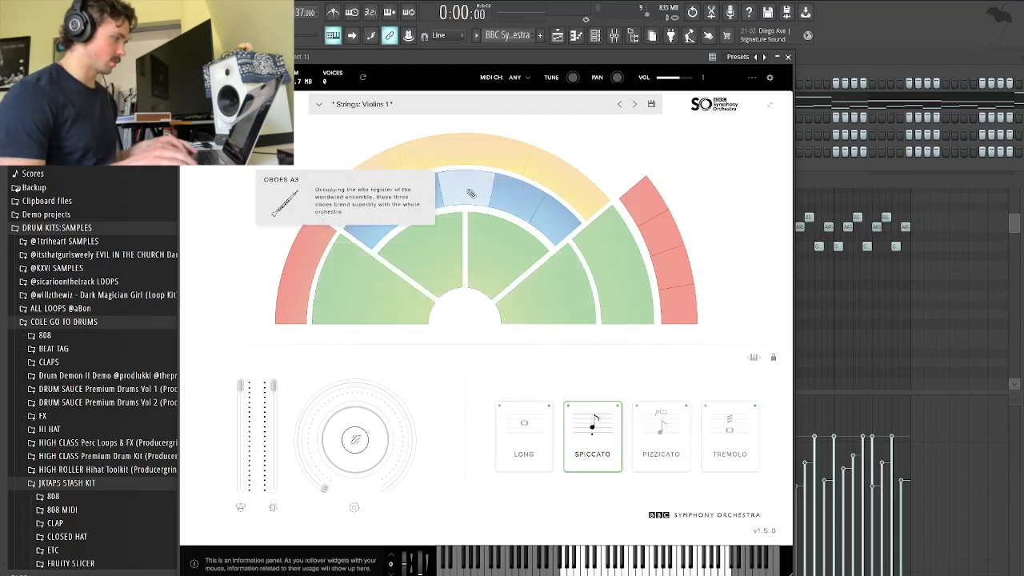
{"action": "left_click", "coordinate": [393, 106]}
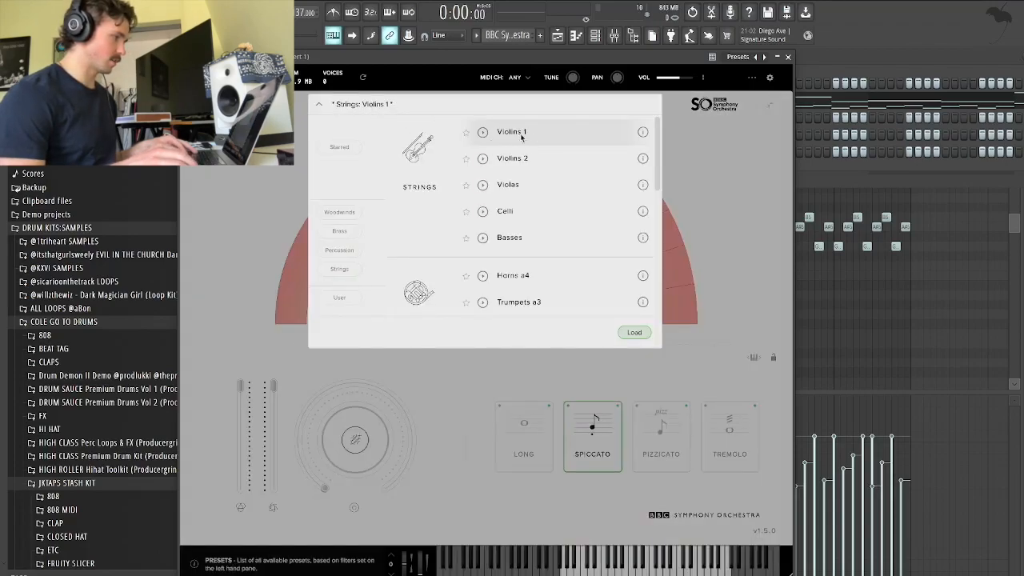
{"action": "left_click", "coordinate": [634, 333]}
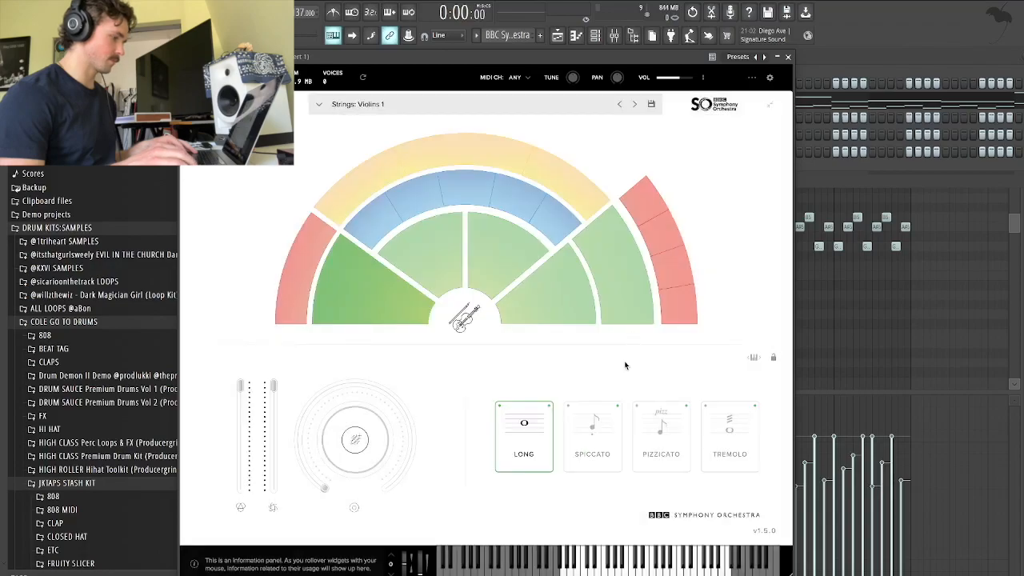
{"action": "left_click", "coordinate": [600, 454]}
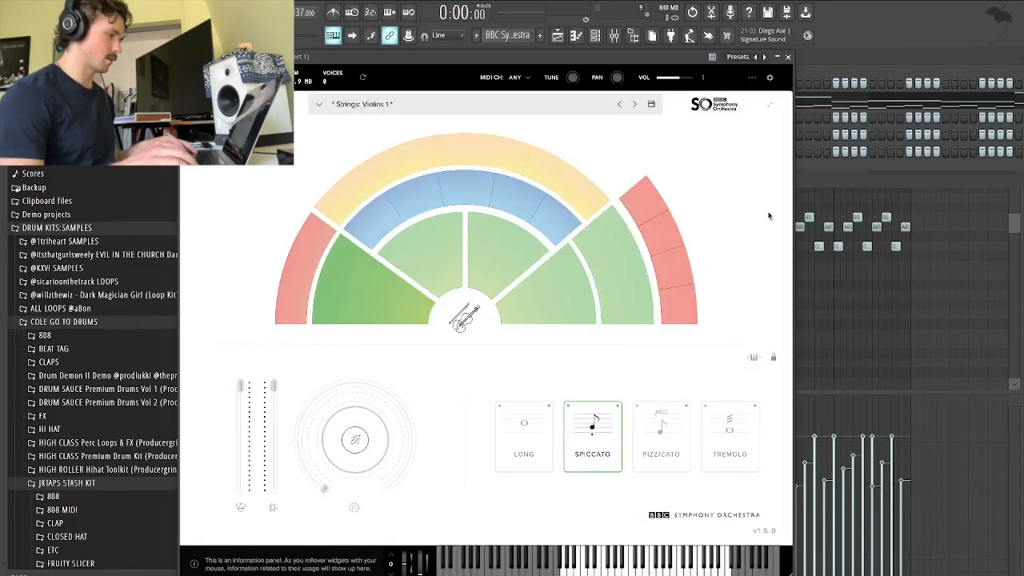
{"action": "left_click", "coordinate": [788, 58]}
{"action": "left_click", "coordinate": [594, 35]}
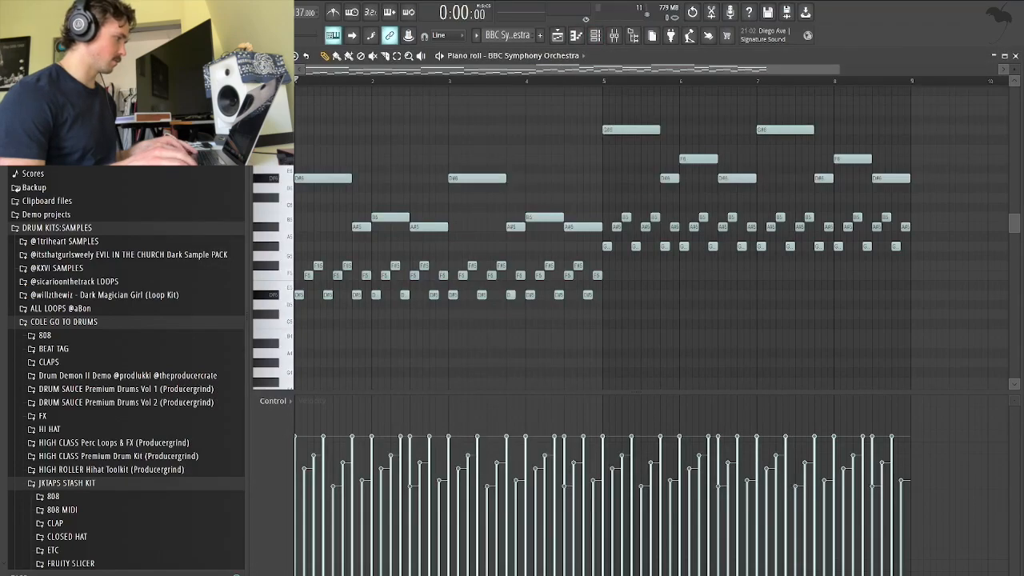
Play the violin pattern and highlight the low arpeggio notes across bars 1 to 4 for a closer look
{"action": "key", "text": "space"}
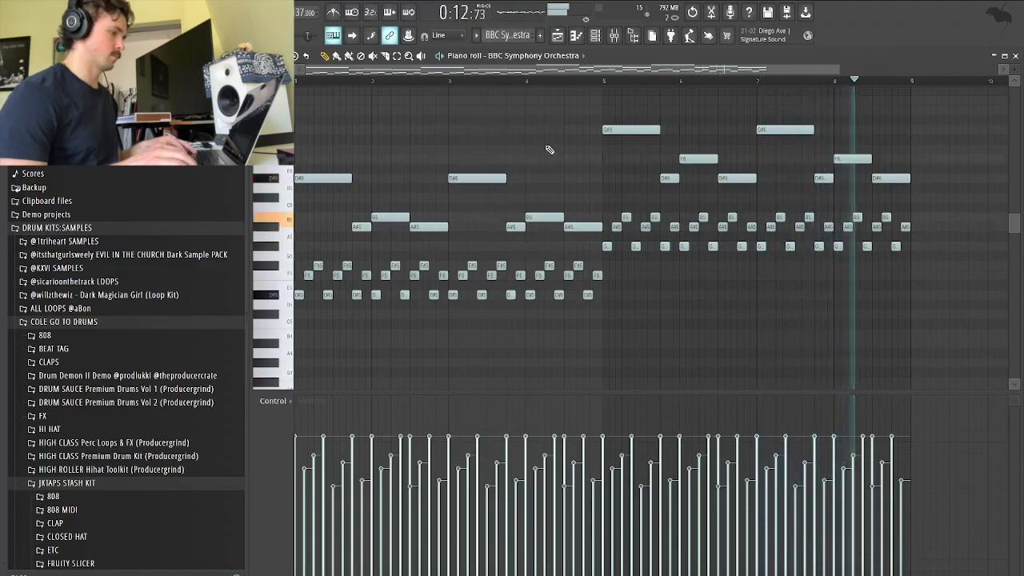
{"action": "key", "text": "space"}
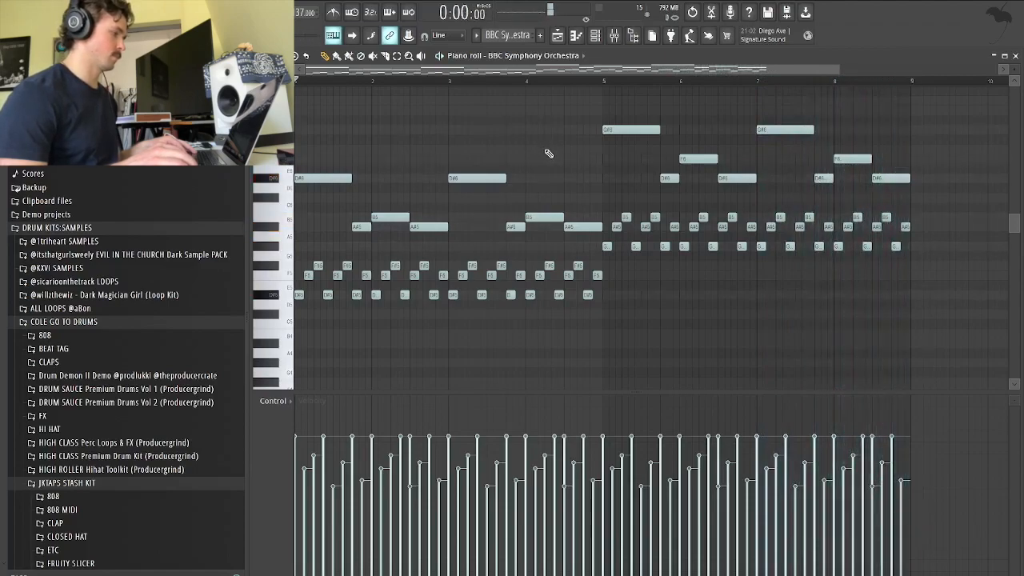
{"action": "left_click_drag", "start_coordinate": [594, 314], "coordinate": [296, 264]}
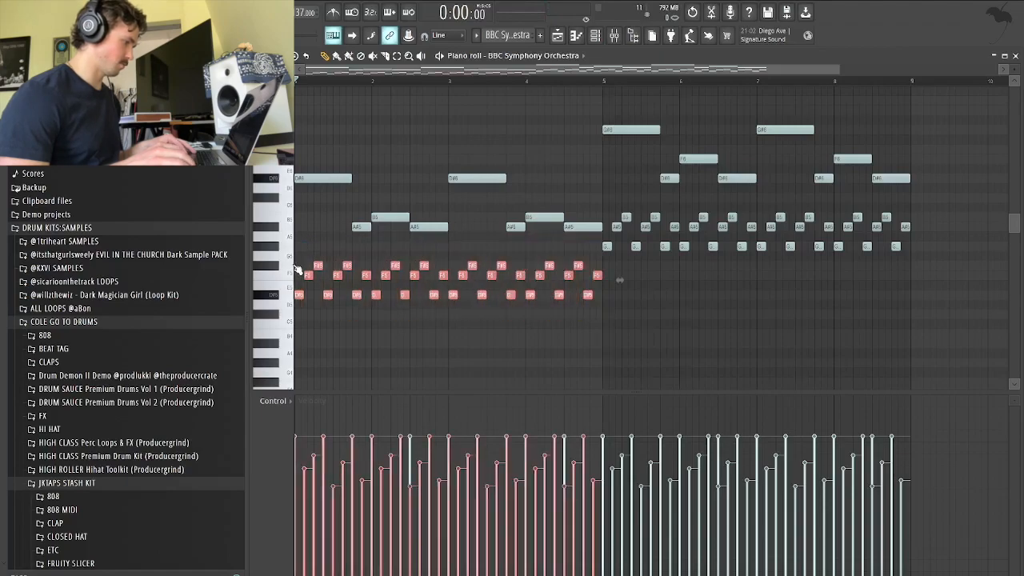
{"action": "scroll", "coordinate": [296, 272], "scroll_direction": "up", "scroll_amount": 5}
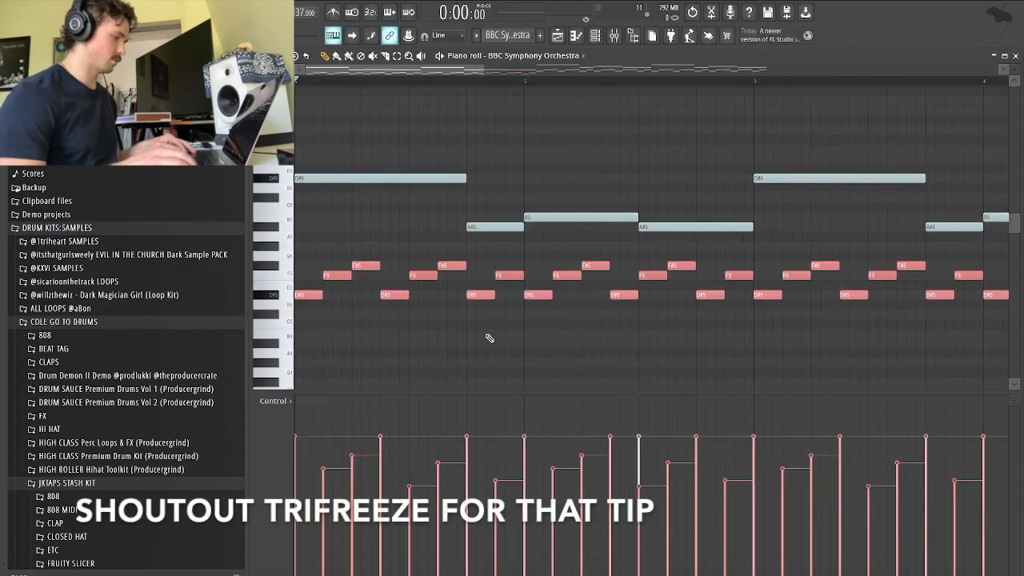
{"action": "scroll", "coordinate": [458, 333], "scroll_direction": "down", "scroll_amount": 3}
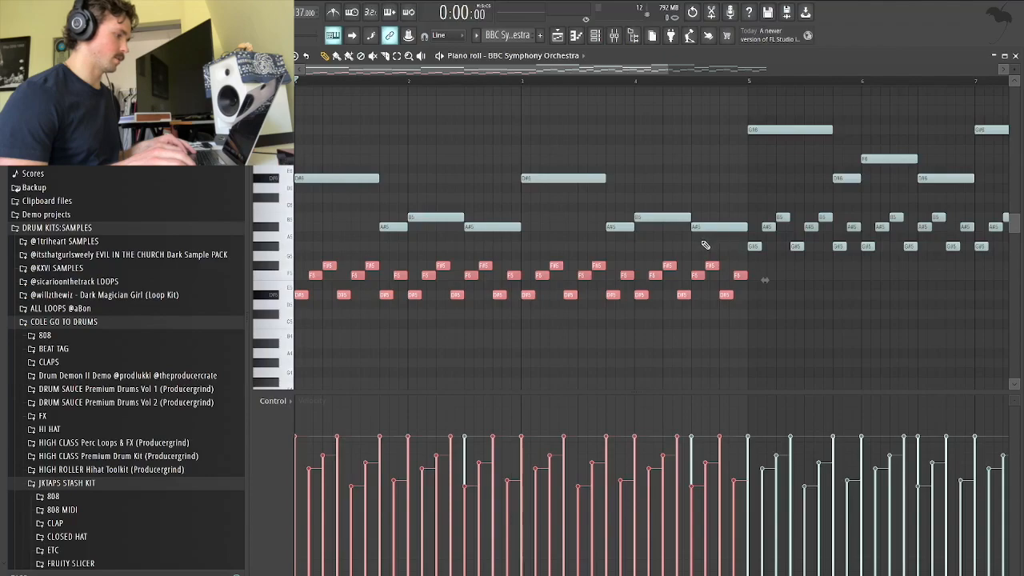
Highlight the upper melody notes in bars 1 to 4, and then all the notes from bar 5 onward, clearing each selection
{"action": "left_click_drag", "start_coordinate": [703, 244], "coordinate": [342, 151]}
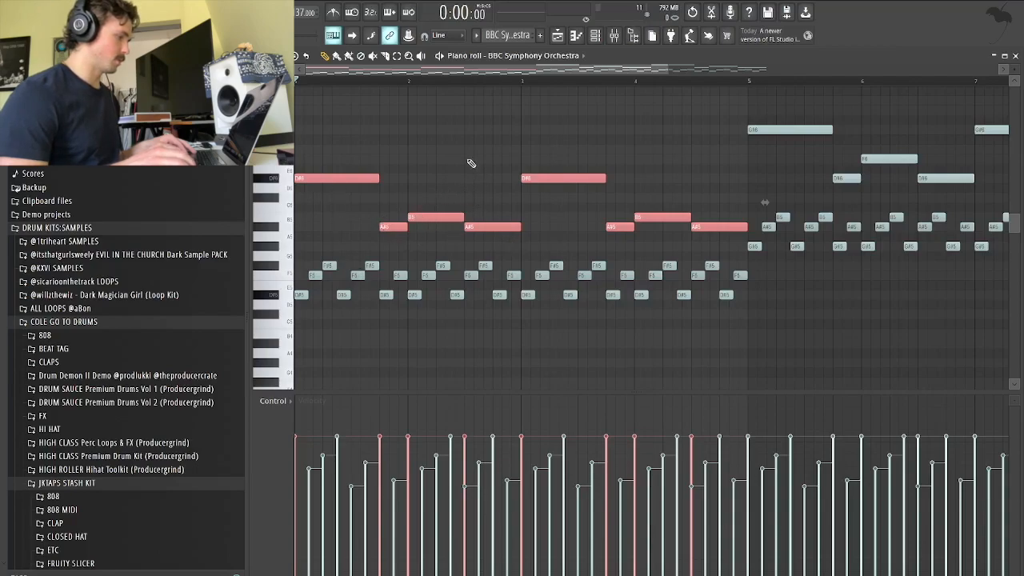
{"action": "key", "text": "ctrl+d"}
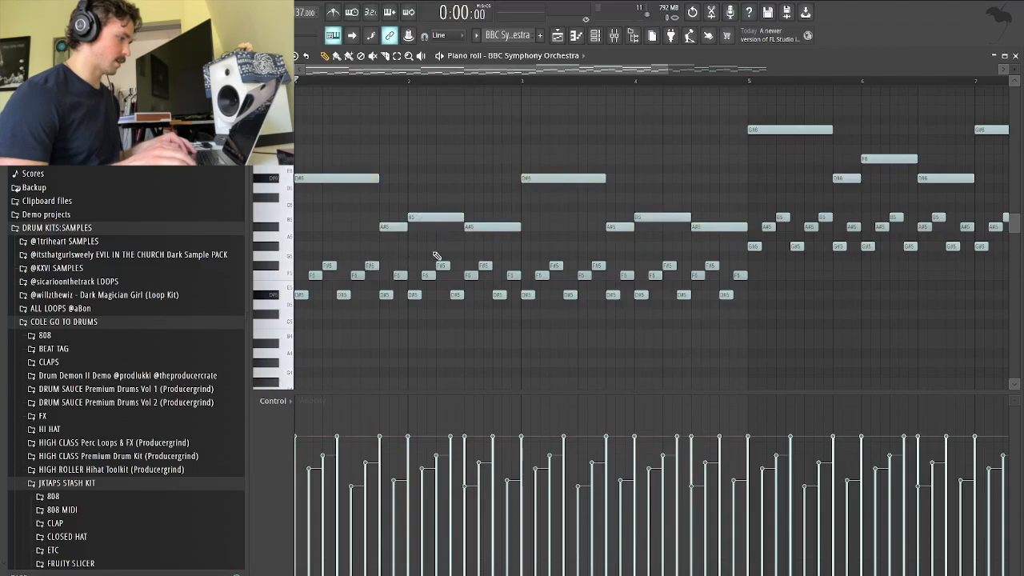
{"action": "scroll", "coordinate": [583, 280], "scroll_direction": "down", "scroll_amount": 3}
{"action": "left_click_drag", "start_coordinate": [834, 287], "coordinate": [580, 160]}
{"action": "scroll", "coordinate": [618, 202], "scroll_direction": "down", "scroll_amount": 3}
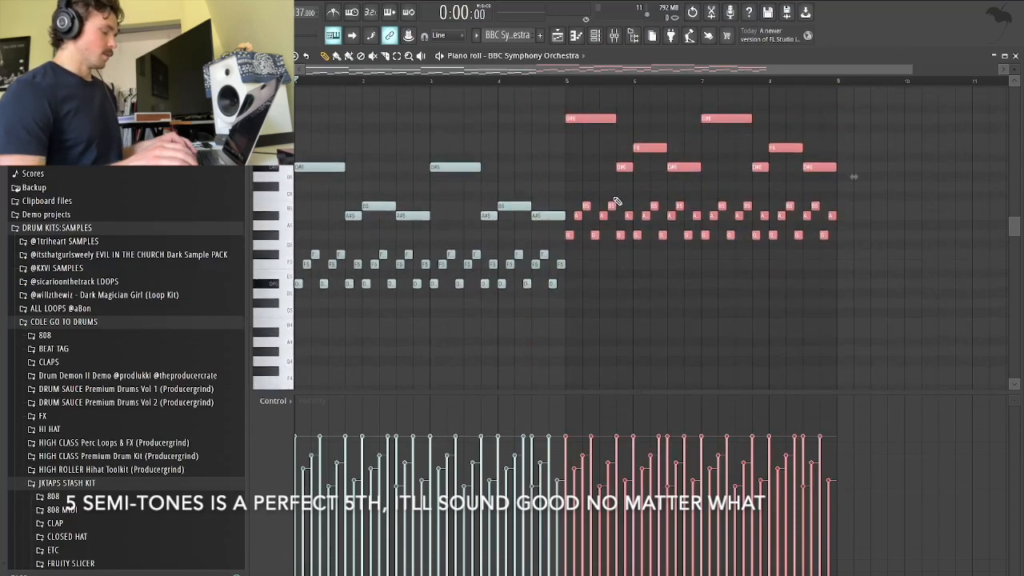
{"action": "left_click", "coordinate": [804, 270]}
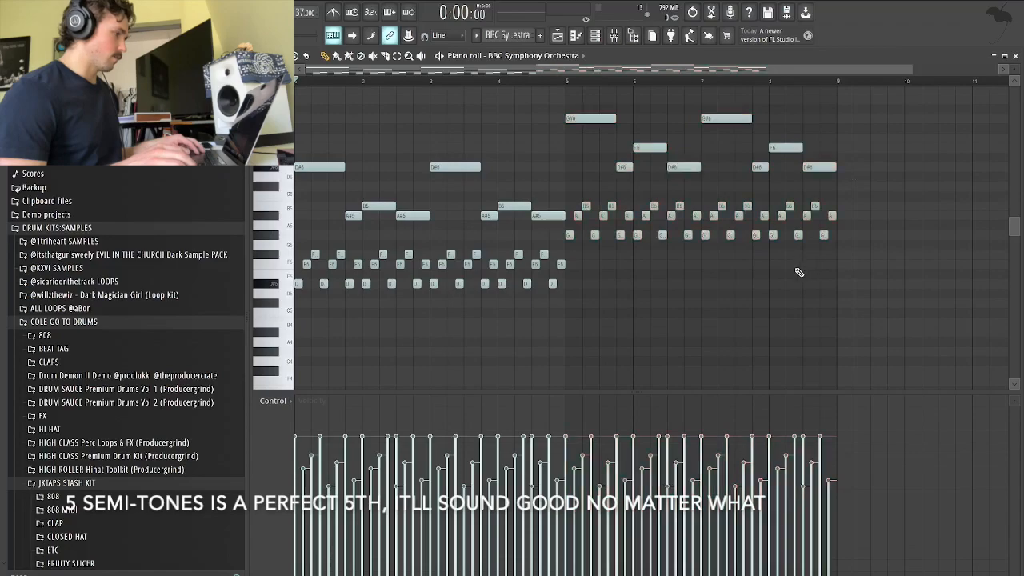
Open the BBC Symphony Orchestra #2 pattern from Track 4 of the playlist and examine its low sustained notes
{"action": "left_click", "coordinate": [557, 35]}
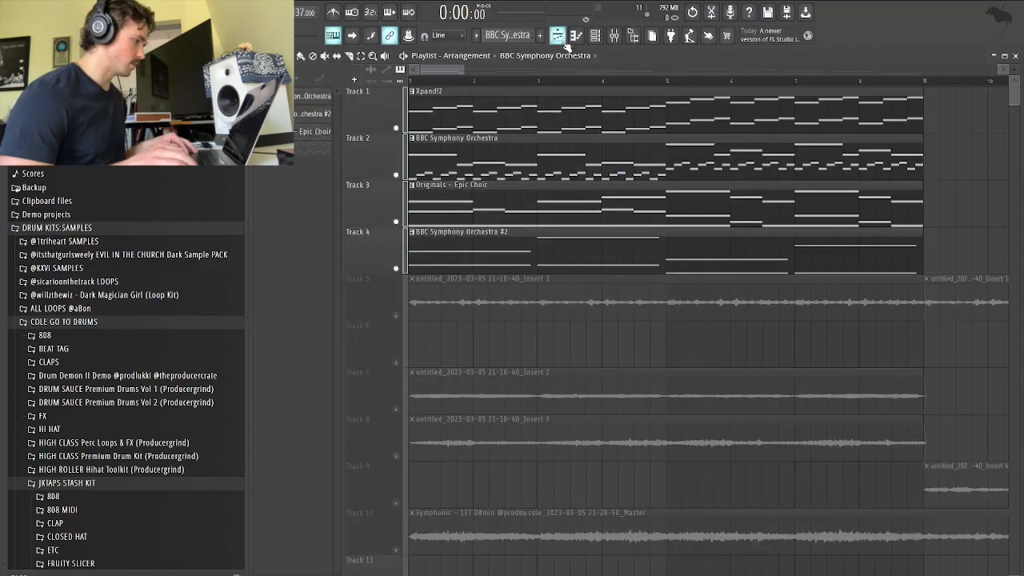
{"action": "scroll", "coordinate": [527, 86], "scroll_direction": "down", "scroll_amount": 2}
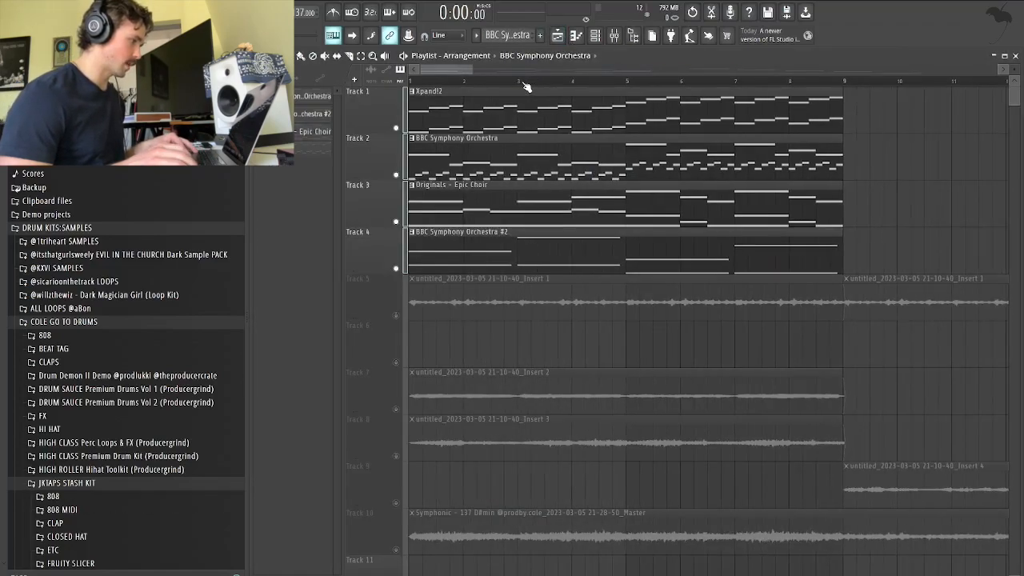
{"action": "double_click", "coordinate": [516, 252]}
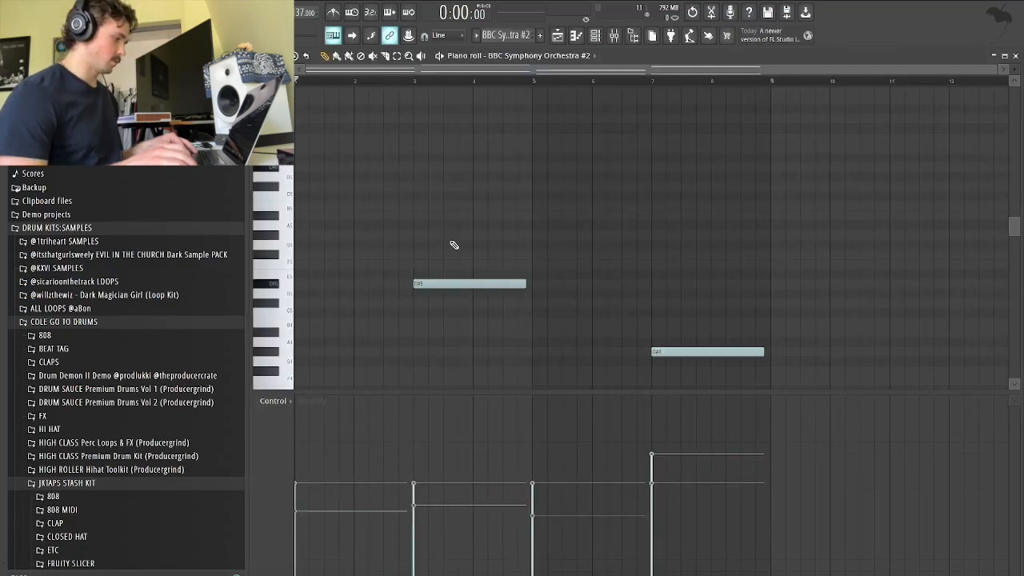
{"action": "scroll", "coordinate": [453, 242], "scroll_direction": "down", "scroll_amount": 3}
{"action": "scroll", "coordinate": [452, 244], "scroll_direction": "down", "scroll_amount": 6}
{"action": "scroll", "coordinate": [452, 244], "scroll_direction": "up", "scroll_amount": 2}
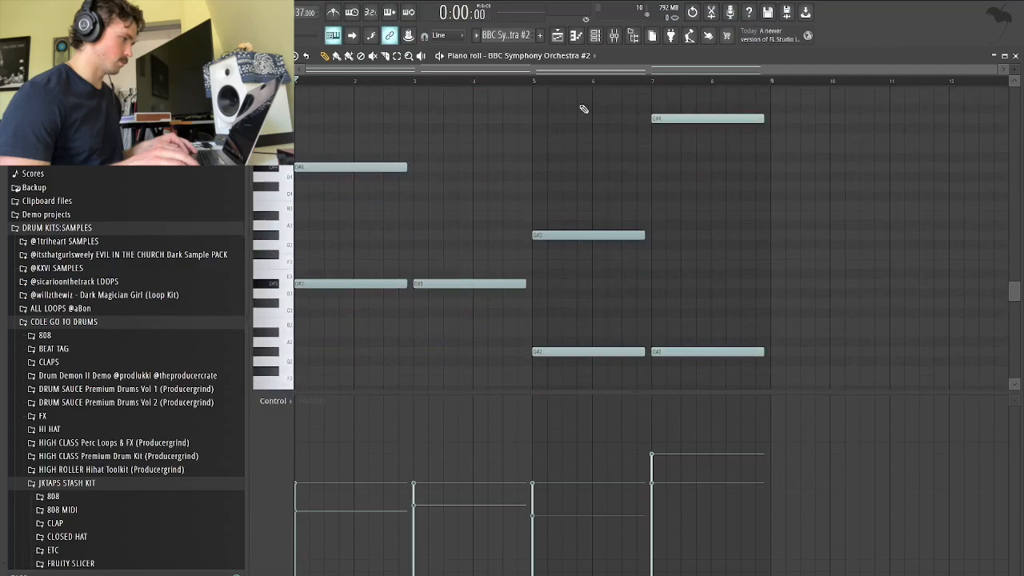
{"action": "scroll", "coordinate": [558, 169], "scroll_direction": "up", "scroll_amount": 1}
Check the technique used by the BBC Symphony Orchestra #2 instrument, and return to its piano roll
{"action": "left_click", "coordinate": [595, 36]}
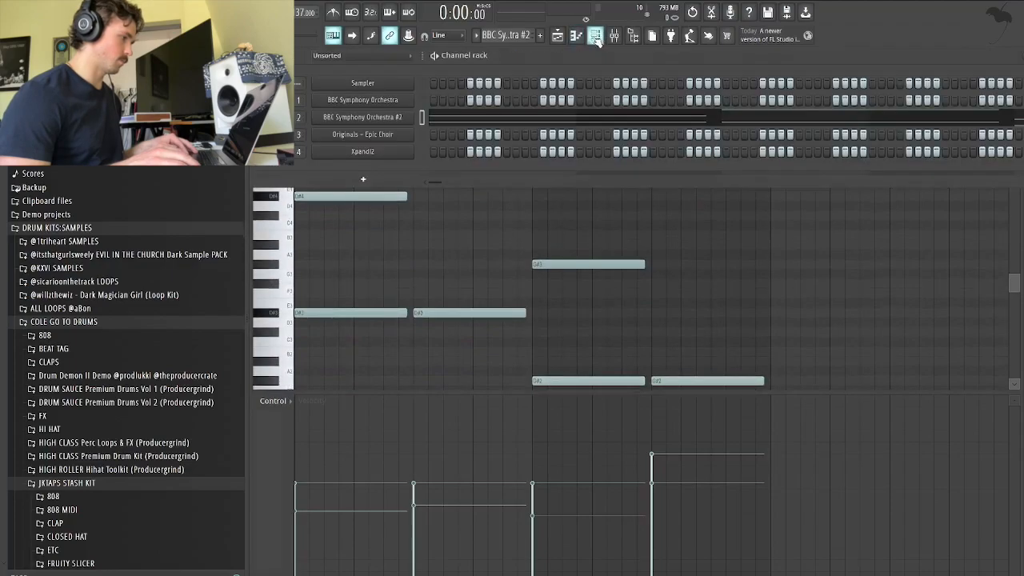
{"action": "left_click", "coordinate": [357, 117]}
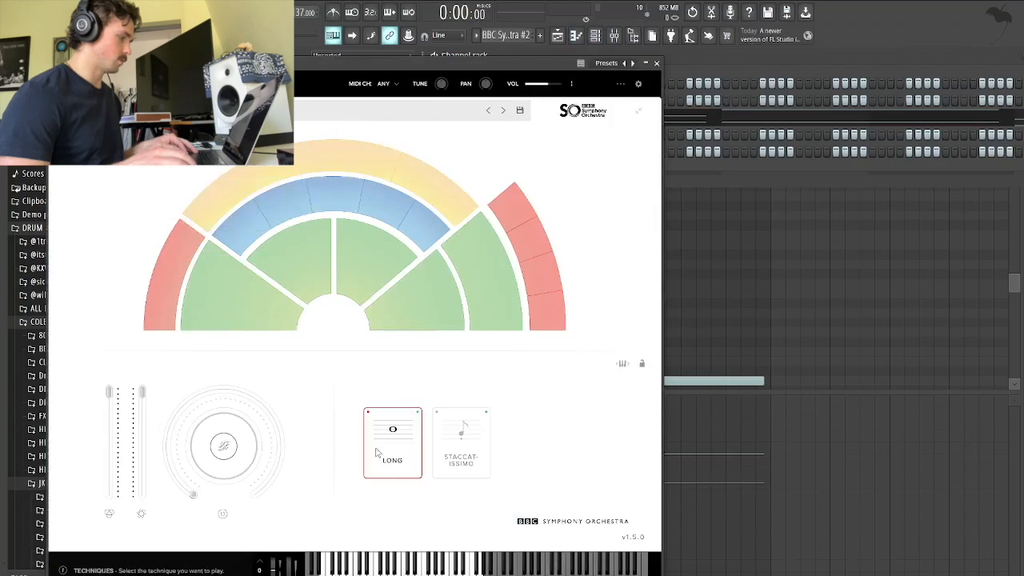
{"action": "left_click", "coordinate": [655, 62]}
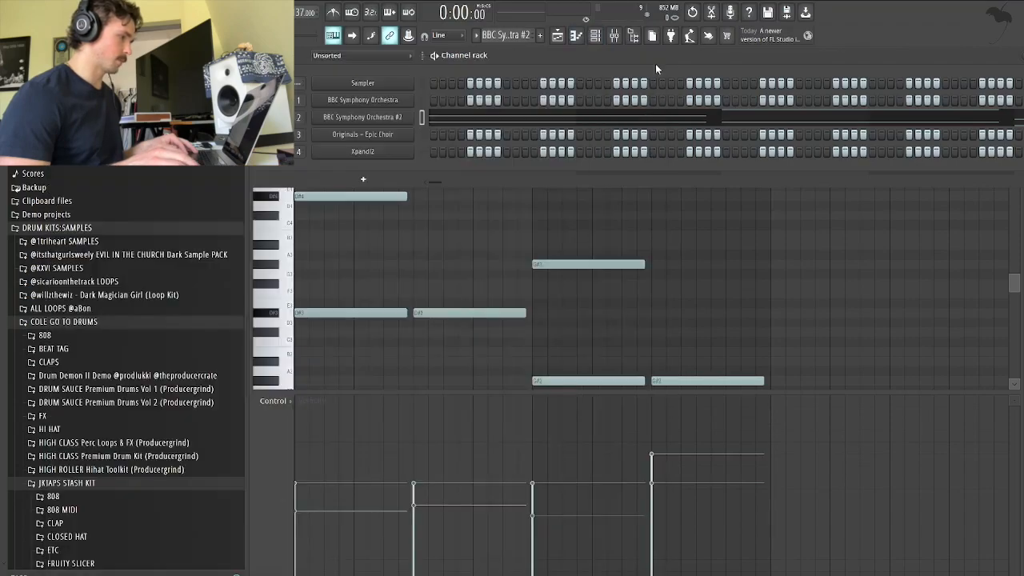
{"action": "left_click", "coordinate": [576, 35]}
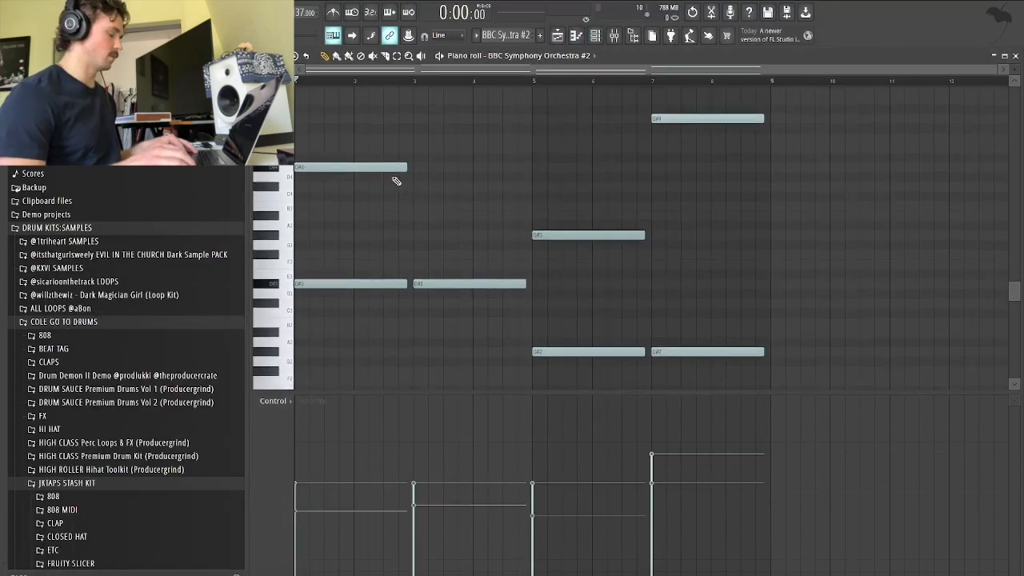
Play the BBC Symphony Orchestra #2 pattern and enlarge the note grid to view all its octave notes
{"action": "key", "text": "space"}
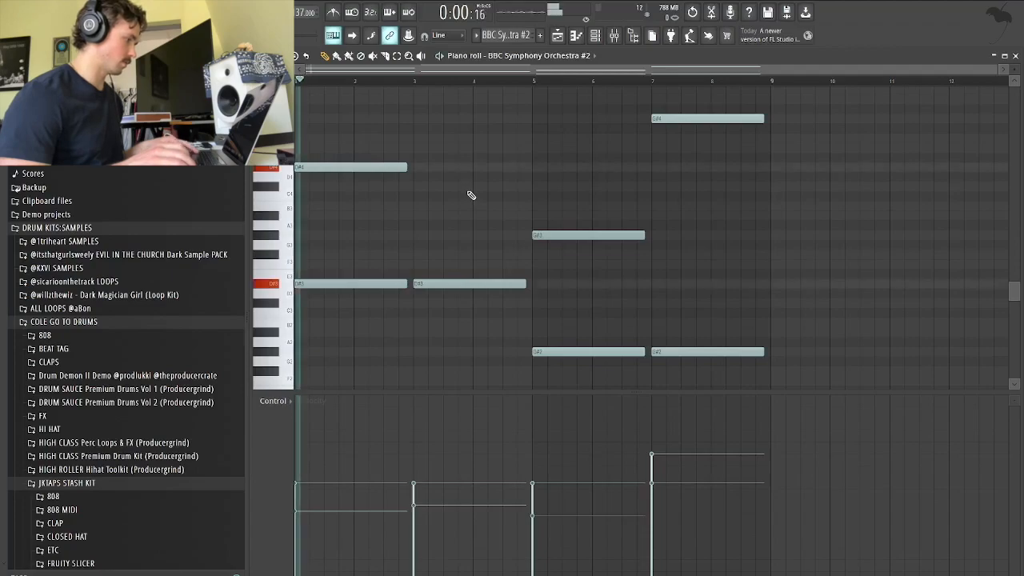
{"action": "scroll", "coordinate": [475, 192], "scroll_direction": "up", "scroll_amount": 1}
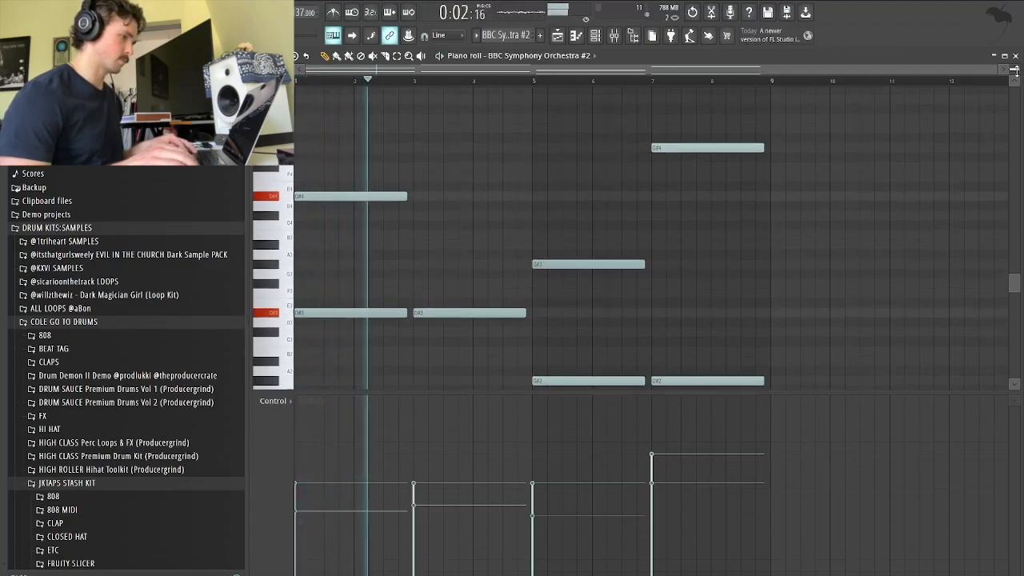
{"action": "scroll", "coordinate": [649, 240], "scroll_direction": "down", "scroll_amount": 2}
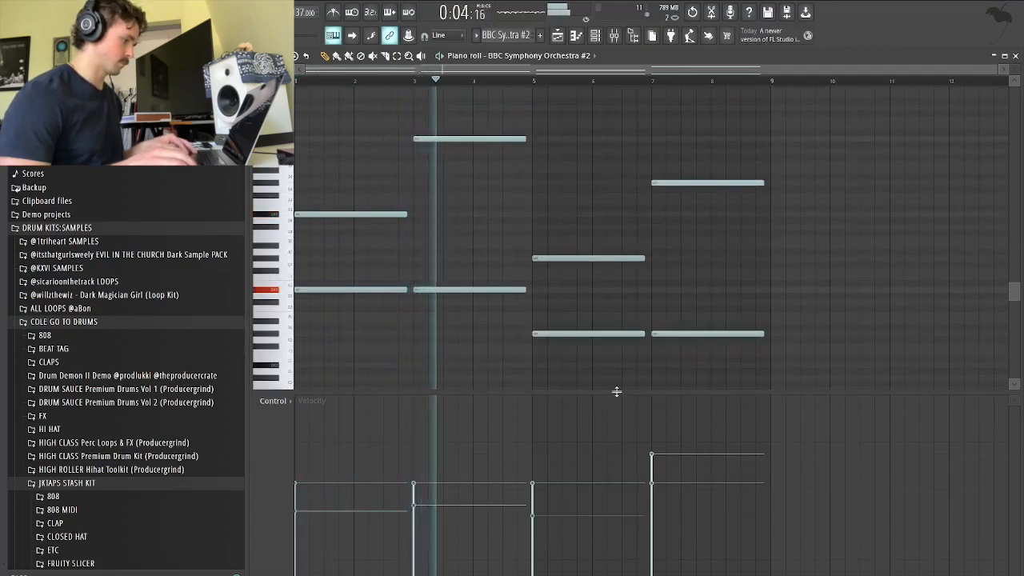
{"action": "left_click_drag", "start_coordinate": [612, 393], "coordinate": [612, 439]}
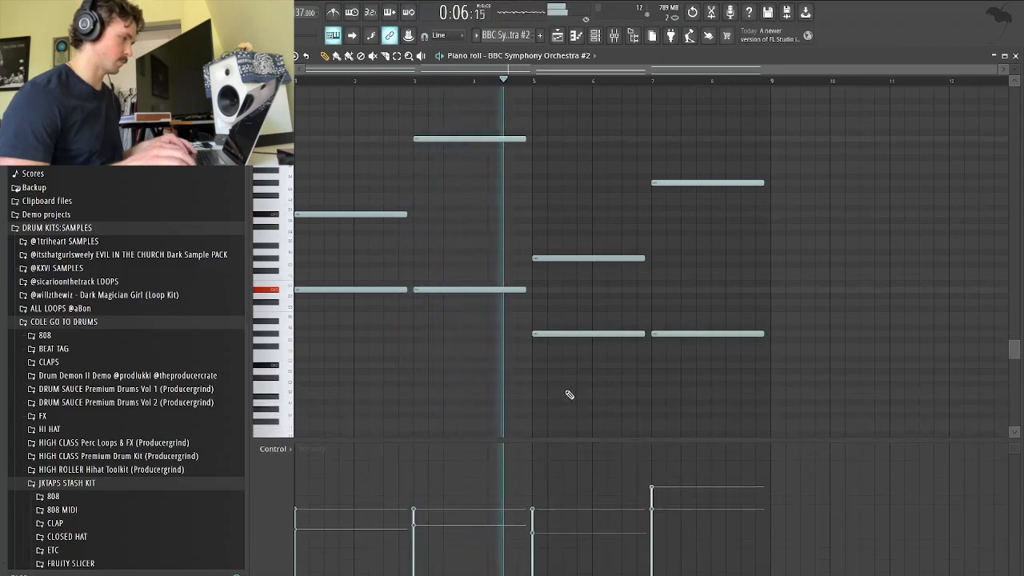
{"action": "scroll", "coordinate": [1013, 70], "scroll_direction": "up", "scroll_amount": 1}
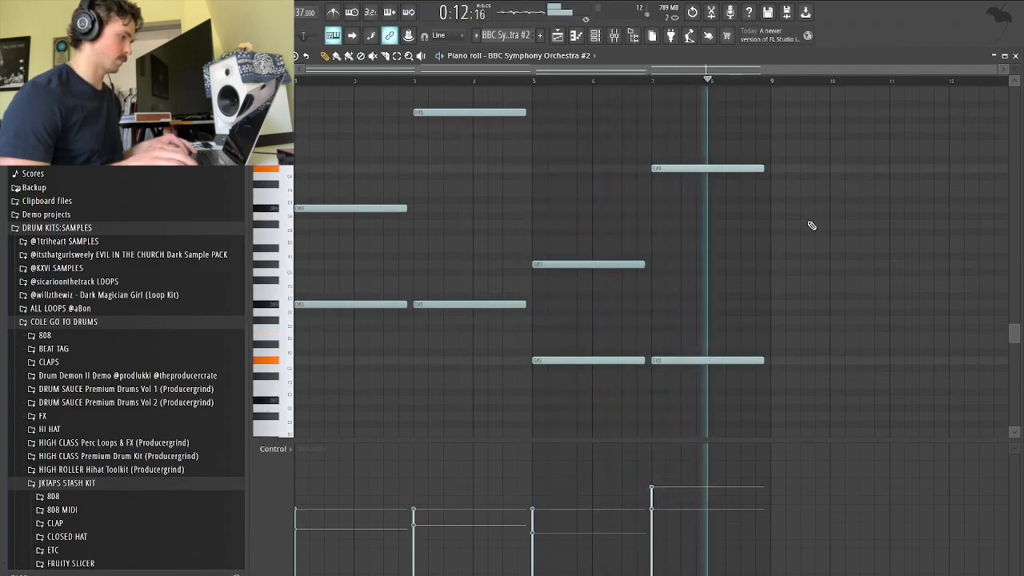
Stop playback and open the Originals - Epic Choir pattern from Track 3 of the playlist to view its notes from bar 1
{"action": "key", "text": "space"}
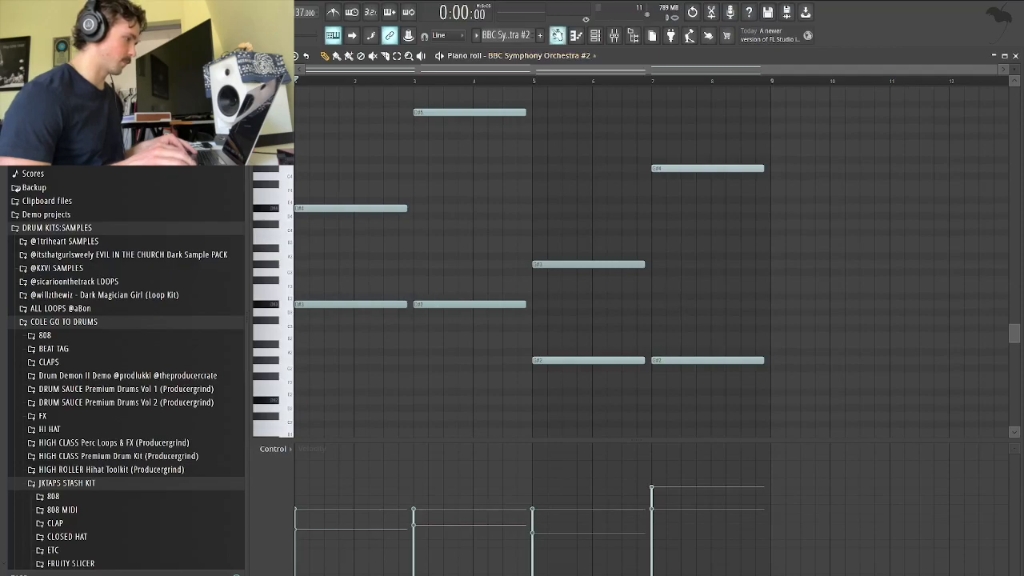
{"action": "left_click", "coordinate": [557, 36]}
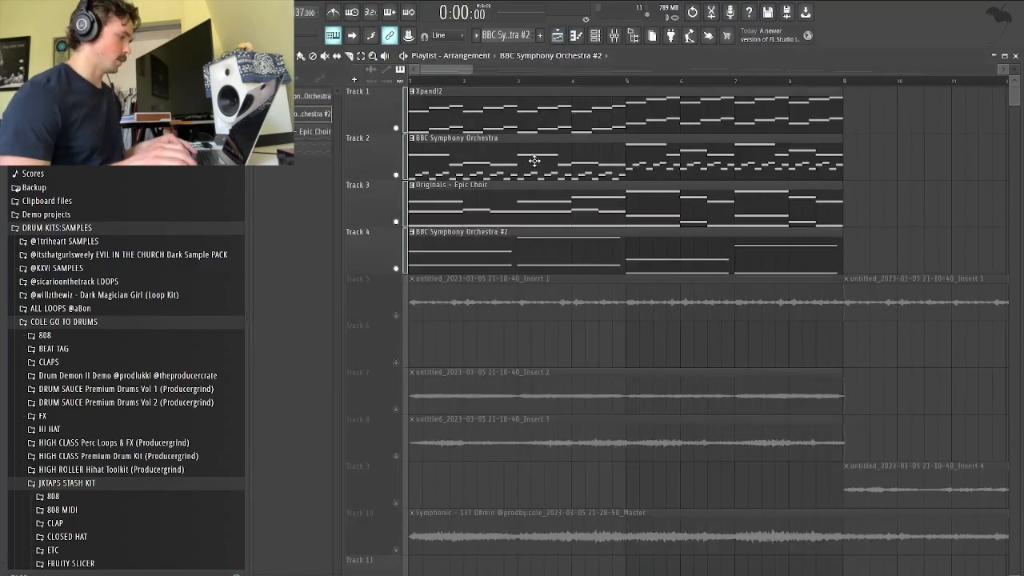
{"action": "double_click", "coordinate": [511, 210]}
{"action": "scroll", "coordinate": [453, 192], "scroll_direction": "up", "scroll_amount": 3}
{"action": "scroll", "coordinate": [453, 192], "scroll_direction": "up", "scroll_amount": 3}
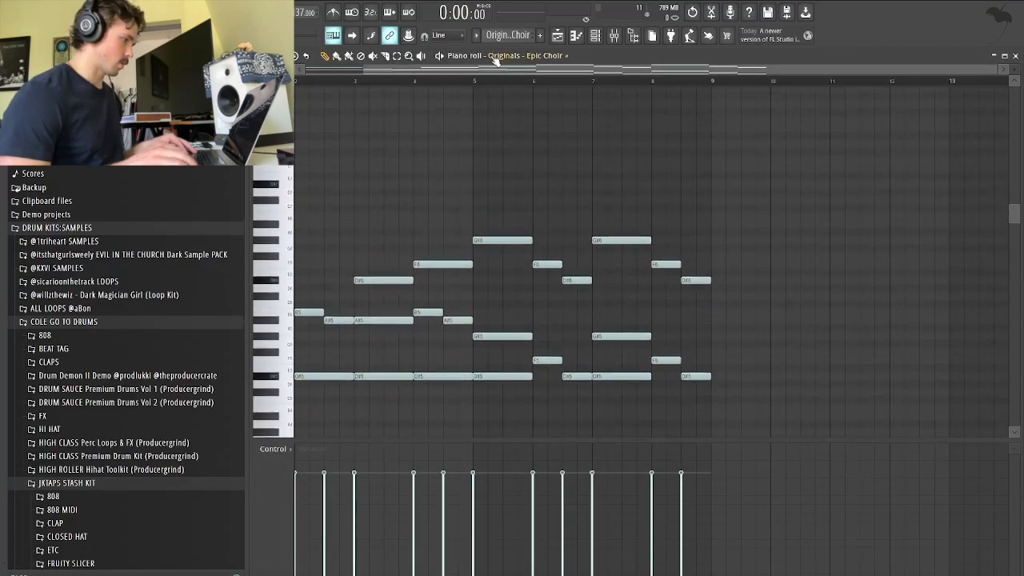
{"action": "left_click_drag", "start_coordinate": [490, 70], "coordinate": [419, 86]}
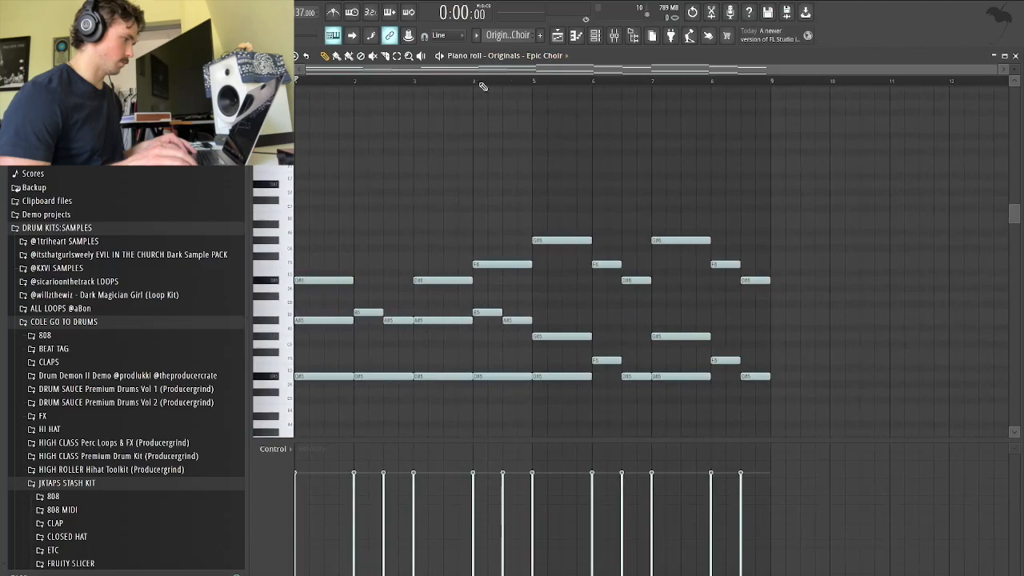
Open the Originals - Epic Choir instrument and reposition its window to reveal the preset name
{"action": "left_click", "coordinate": [594, 35]}
{"action": "left_click", "coordinate": [363, 136]}
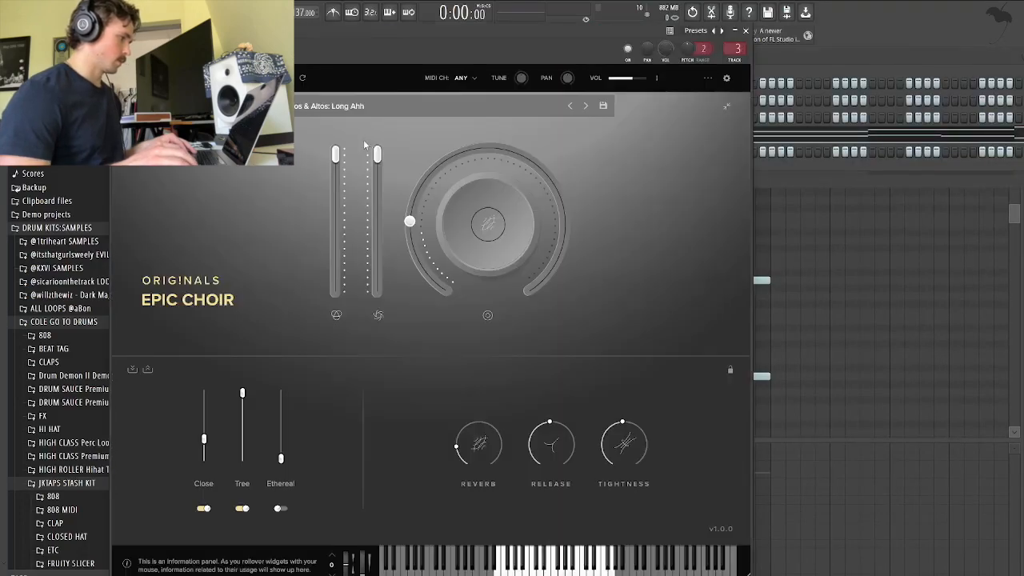
{"action": "left_click_drag", "start_coordinate": [296, 37], "coordinate": [368, 36]}
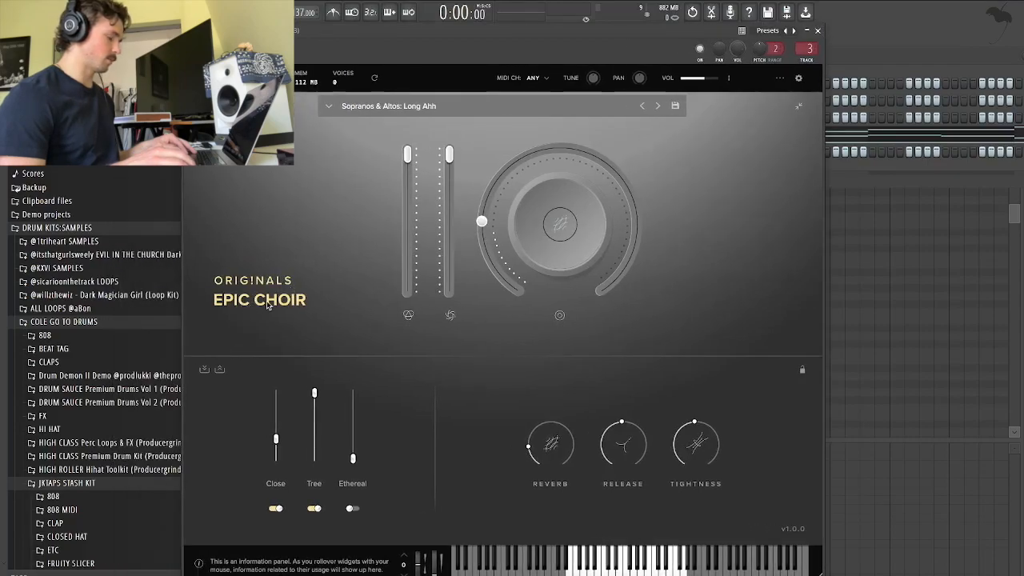
Browse the Epic Choir presets for Sopranos & Altos and Tenors & Basses, and close the list without changing the preset
{"action": "left_click", "coordinate": [392, 111]}
{"action": "scroll", "coordinate": [461, 198], "scroll_direction": "down", "scroll_amount": 3}
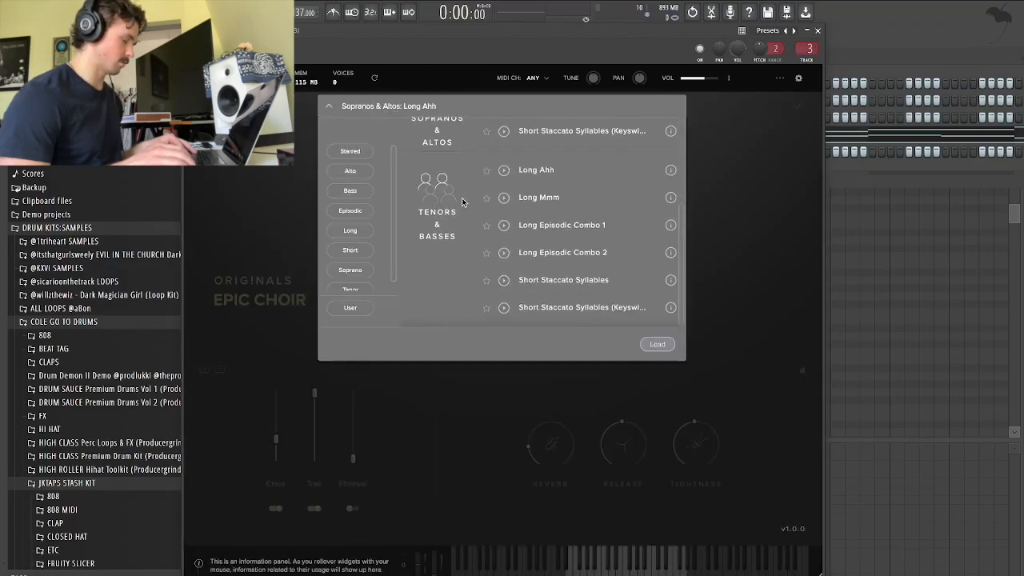
{"action": "scroll", "coordinate": [462, 196], "scroll_direction": "up", "scroll_amount": 3}
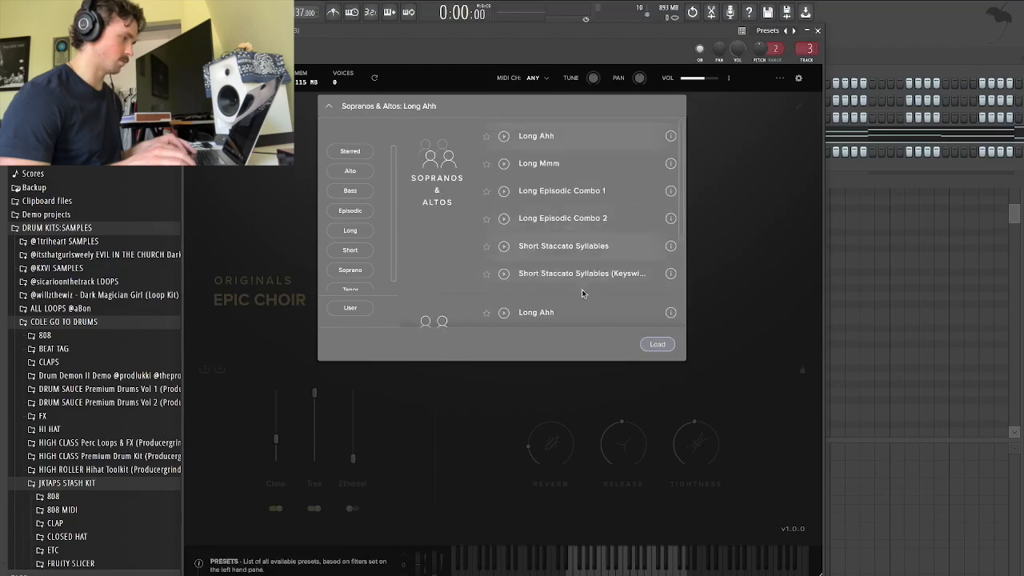
{"action": "left_click", "coordinate": [731, 132]}
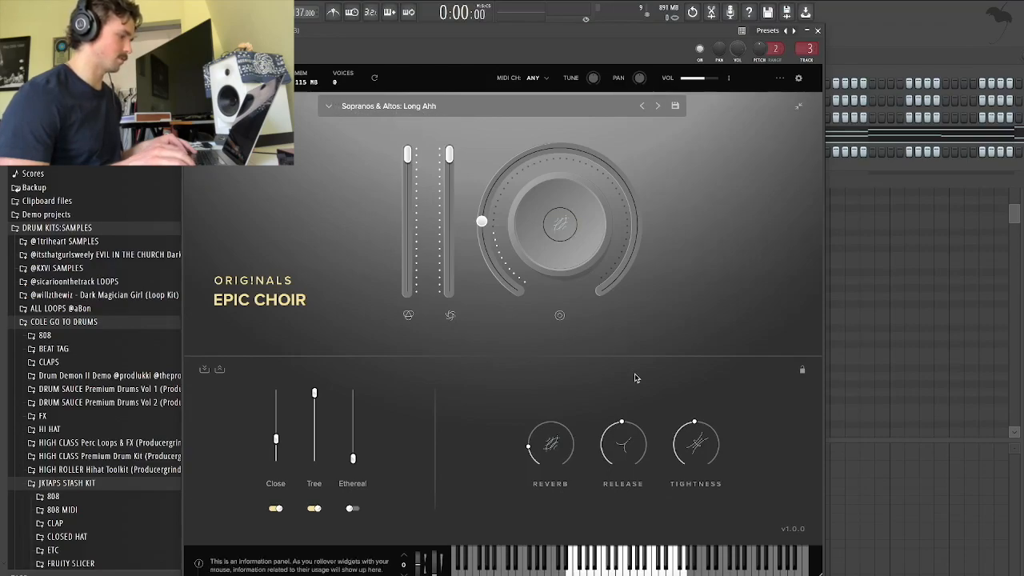
Close the Epic Choir instrument, return to its piano roll, and play the pattern before stopping it
{"action": "left_click", "coordinate": [818, 31]}
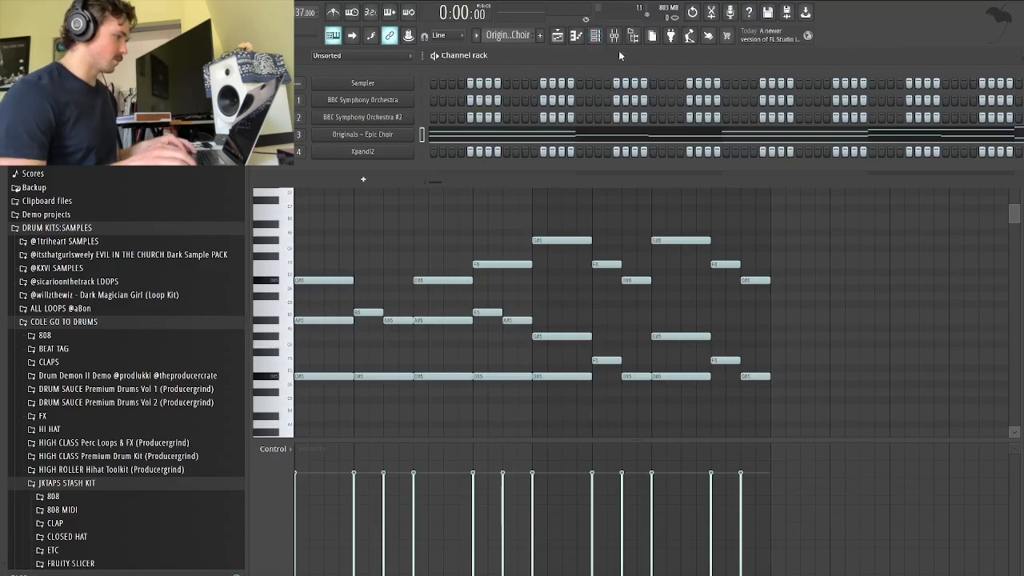
{"action": "left_click", "coordinate": [597, 38]}
{"action": "scroll", "coordinate": [437, 200], "scroll_direction": "down", "scroll_amount": 1}
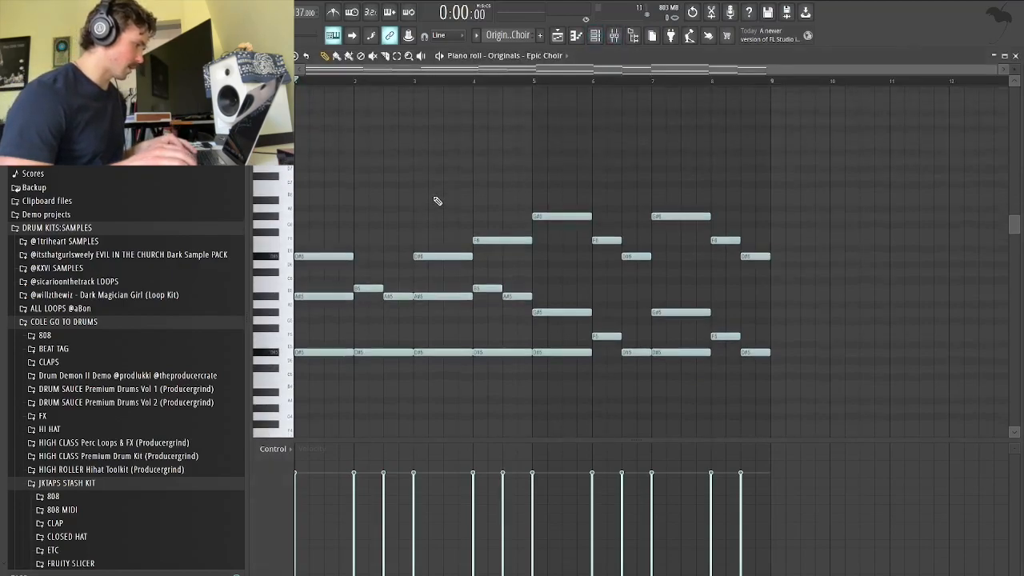
{"action": "key", "text": "space"}
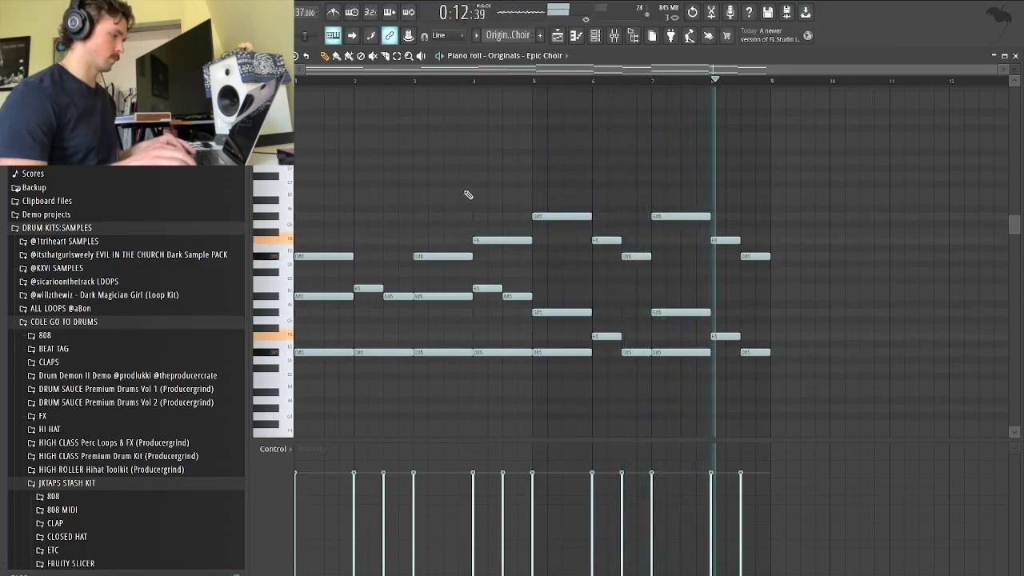
{"action": "key", "text": "space"}
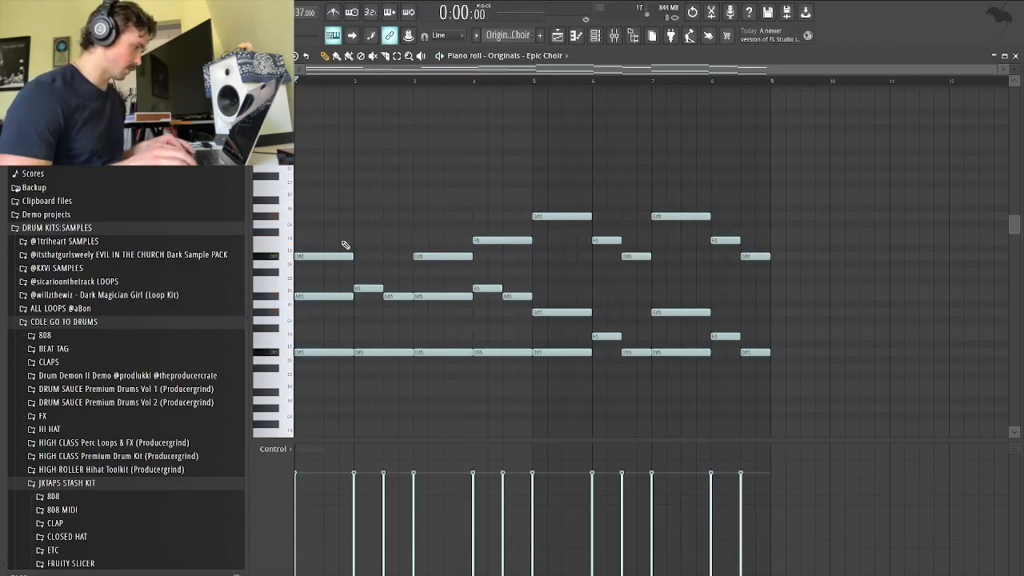
Highlight the notes of the first bar's choir chord one at a time: low D#5, middle A#5 and high D#6
{"action": "scroll", "coordinate": [807, 182], "scroll_direction": "down", "scroll_amount": 1}
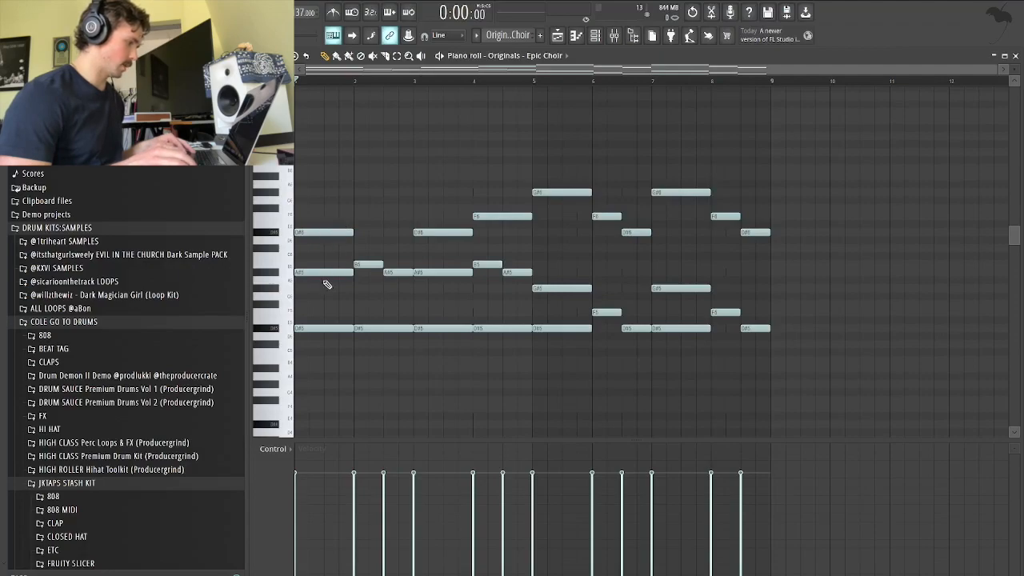
{"action": "left_click", "coordinate": [322, 232]}
{"action": "left_click", "coordinate": [320, 327]}
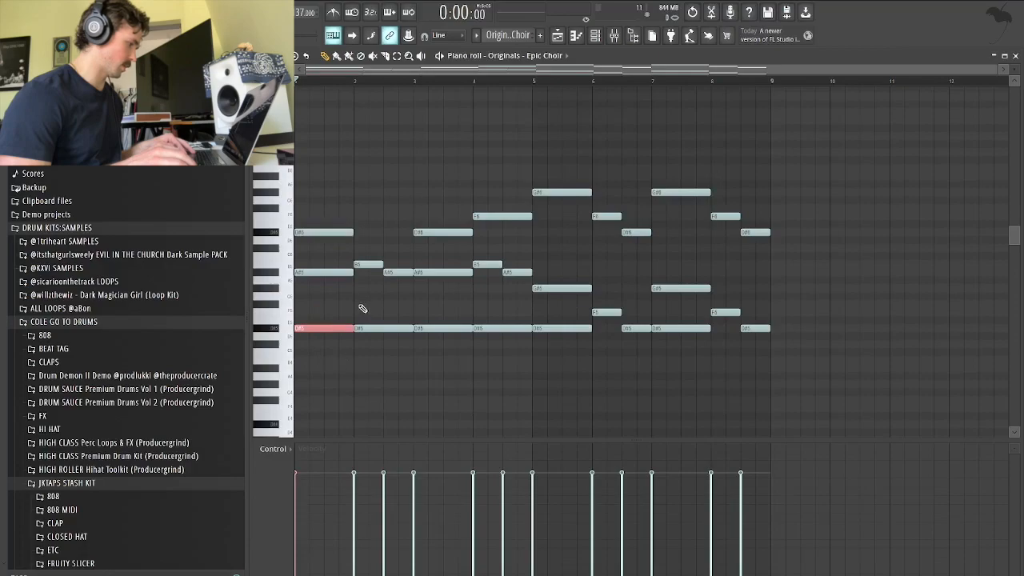
{"action": "left_click", "coordinate": [316, 272]}
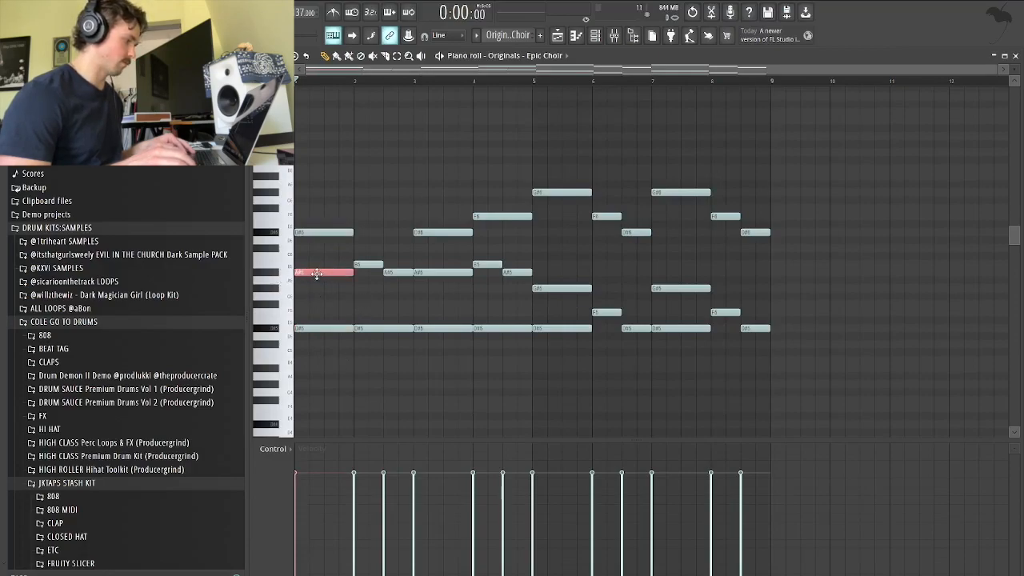
{"action": "left_click", "coordinate": [323, 232]}
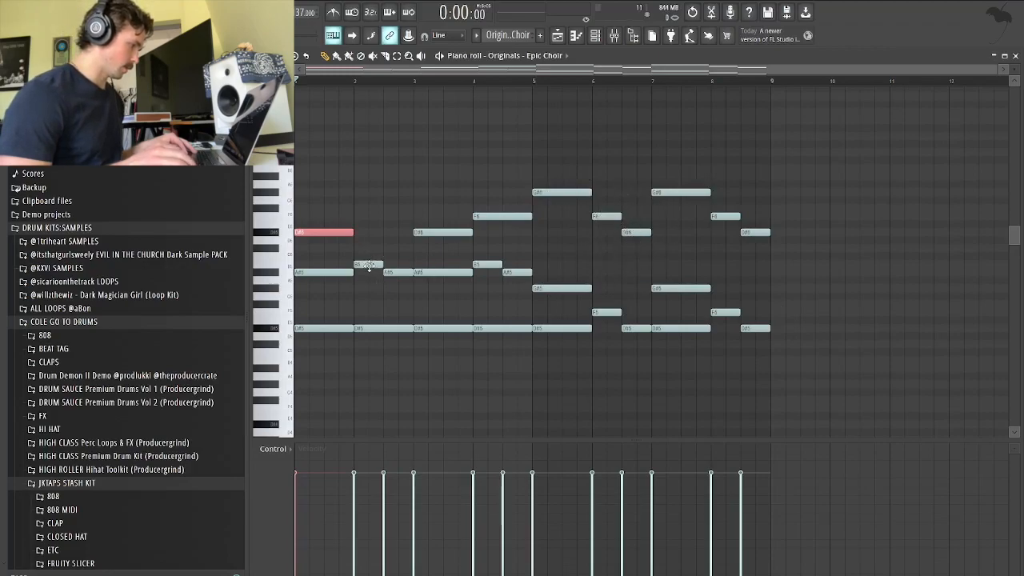
Audition the B5 and A#5 notes in bar 2 alternately to compare the movement between them
{"action": "left_click", "coordinate": [404, 274]}
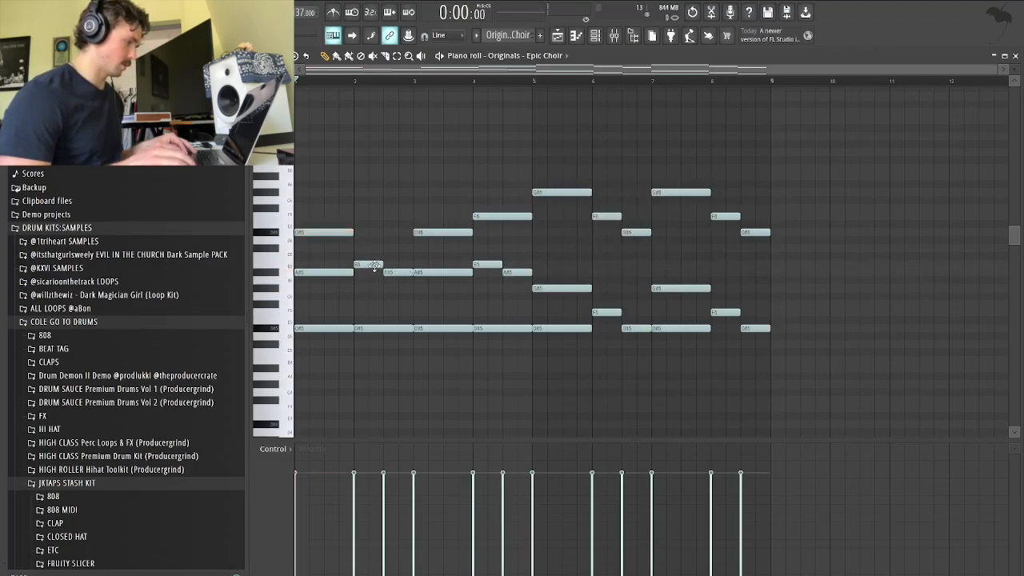
{"action": "scroll", "coordinate": [354, 273], "scroll_direction": "up", "scroll_amount": 5}
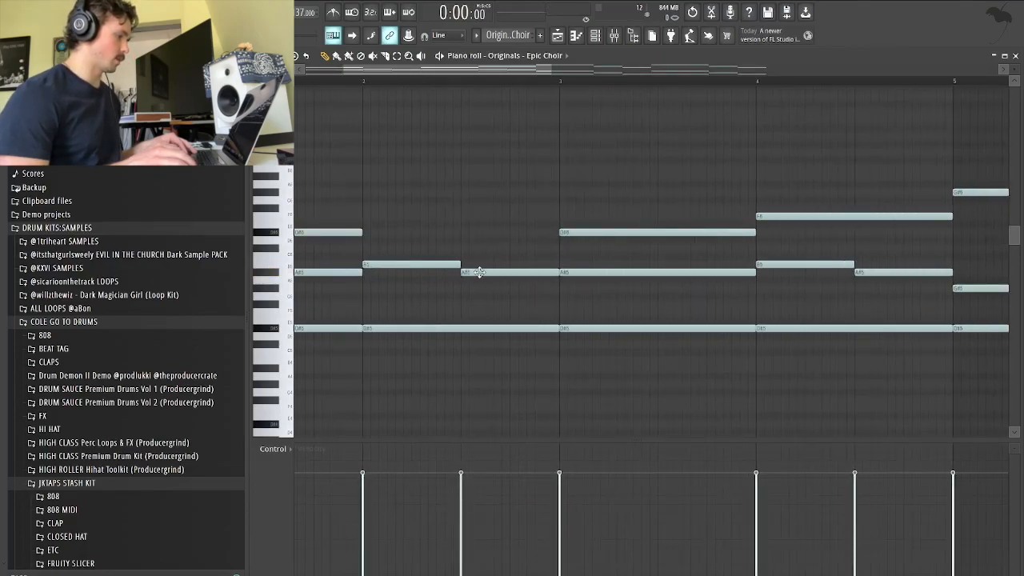
{"action": "left_click", "coordinate": [452, 266]}
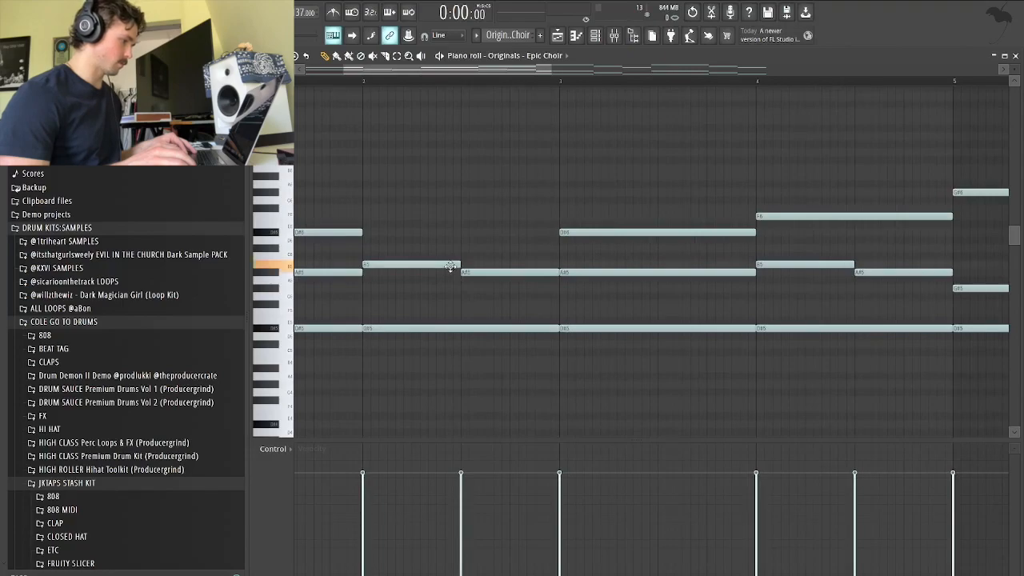
{"action": "left_click", "coordinate": [494, 272]}
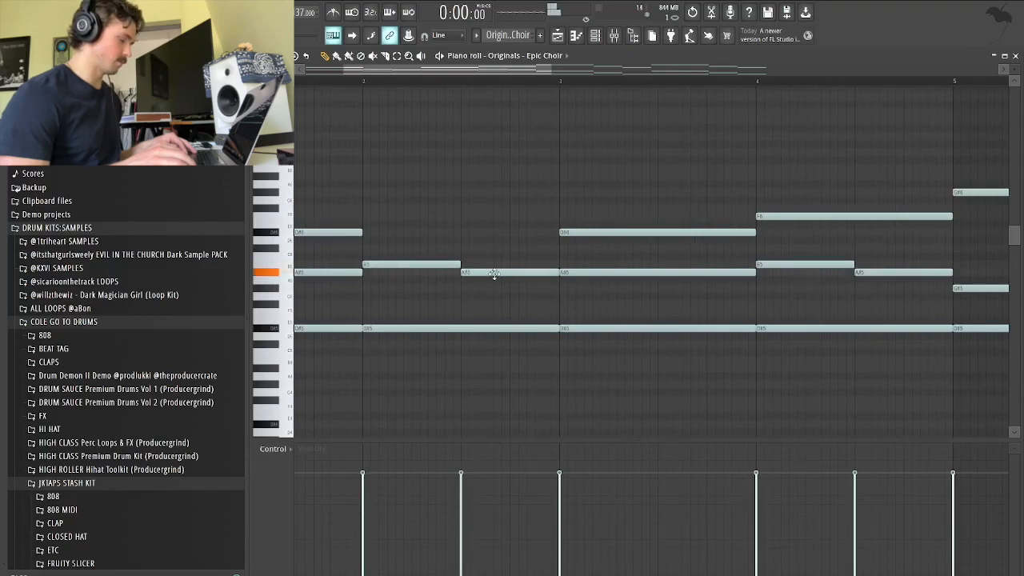
{"action": "left_click", "coordinate": [452, 266]}
{"action": "left_click", "coordinate": [480, 273]}
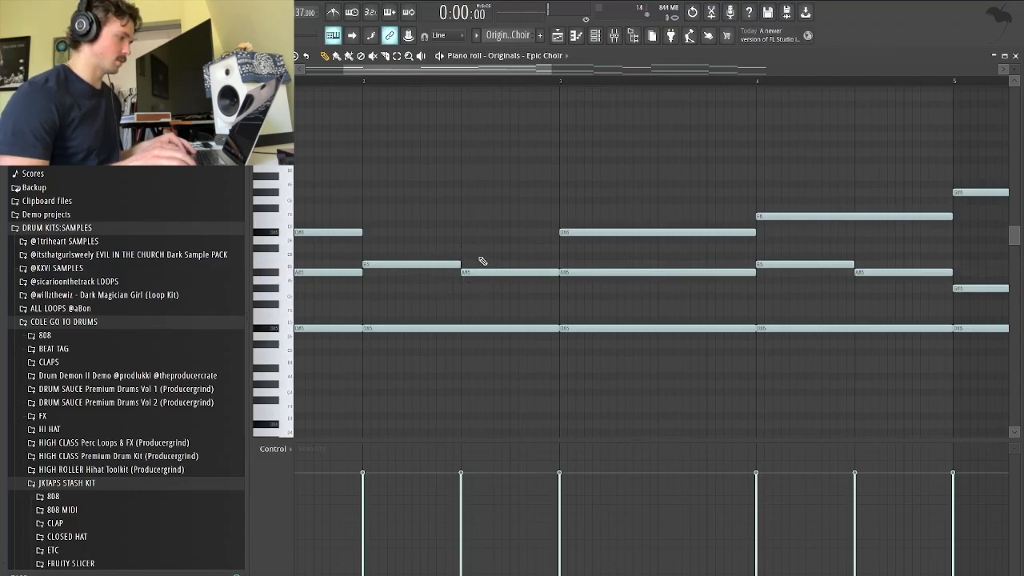
{"action": "scroll", "coordinate": [440, 232], "scroll_direction": "down", "scroll_amount": 4}
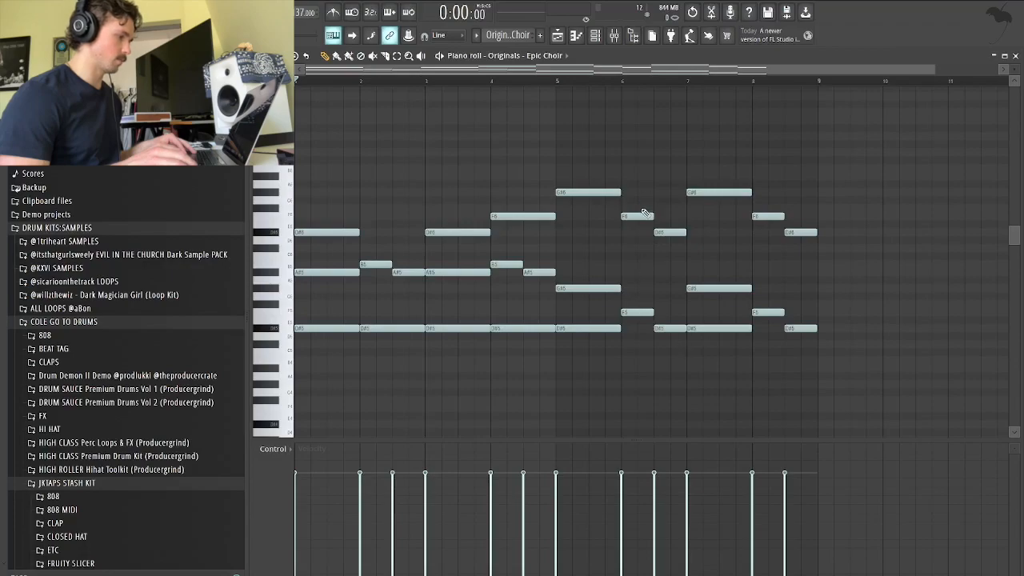
Open the Xpand!2 pattern from Track 1 of the playlist and bring all its octave notes into view
{"action": "left_click", "coordinate": [559, 37]}
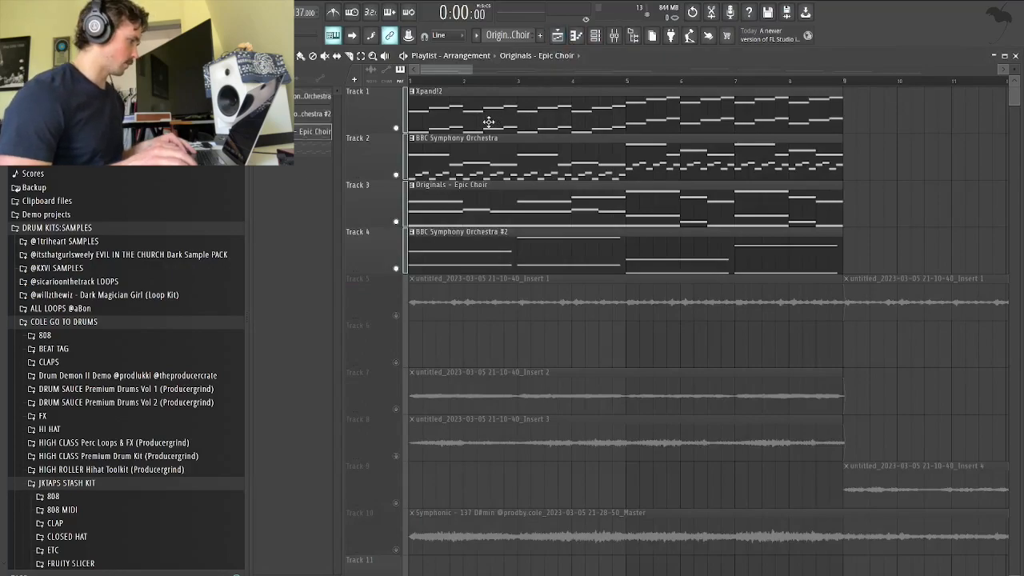
{"action": "double_click", "coordinate": [487, 113]}
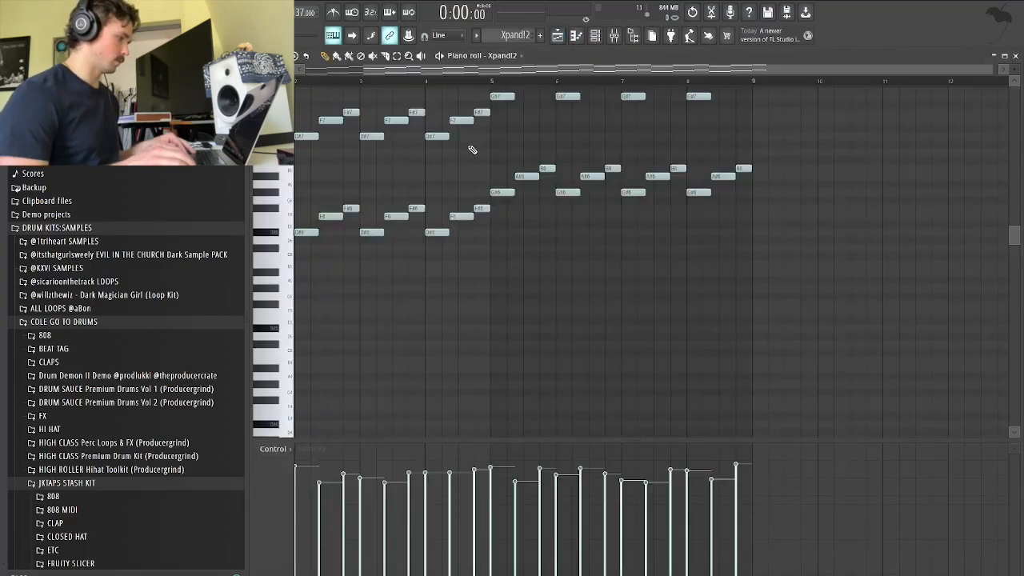
{"action": "scroll", "coordinate": [470, 152], "scroll_direction": "up", "scroll_amount": 4}
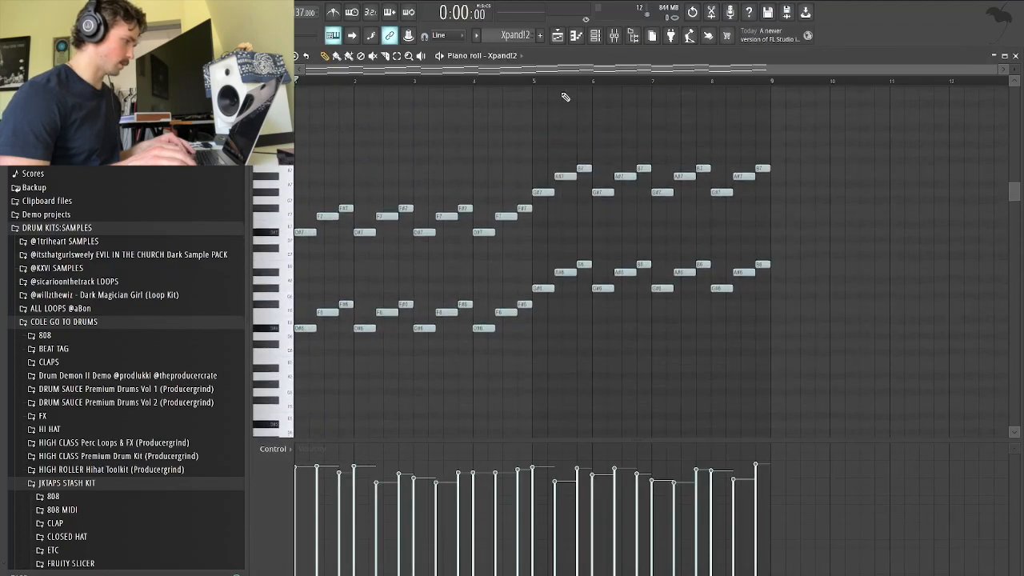
Check the preset used by the Xpand!2 instrument, close its window, and return to its piano roll
{"action": "left_click", "coordinate": [594, 35]}
{"action": "left_click", "coordinate": [360, 154]}
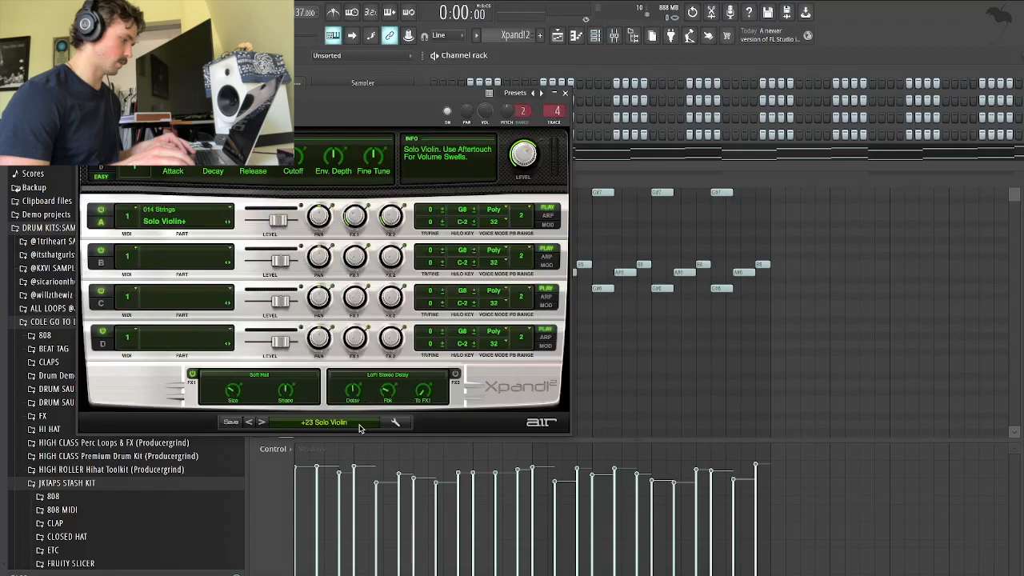
{"action": "left_click", "coordinate": [565, 93]}
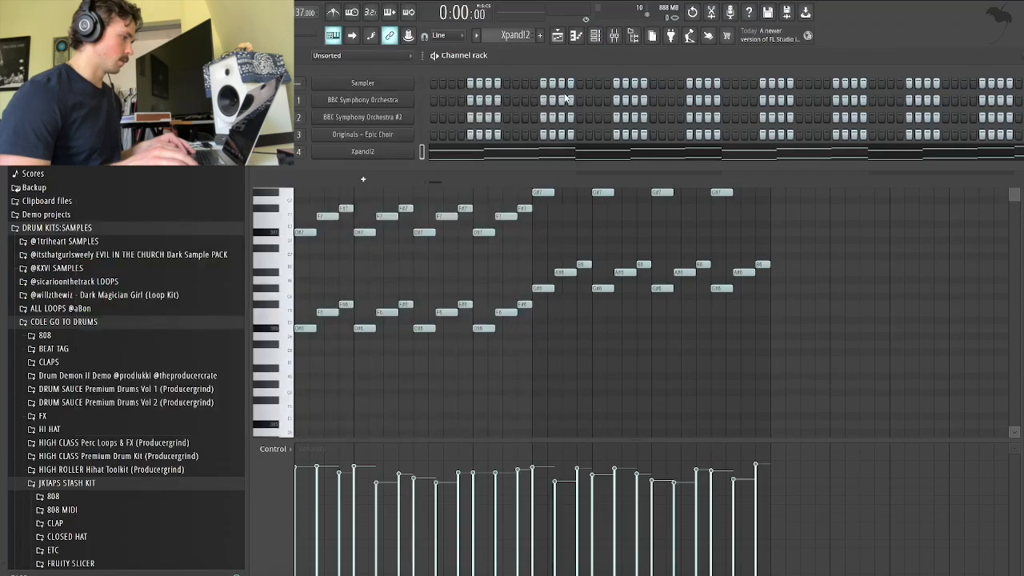
{"action": "left_click", "coordinate": [372, 152]}
{"action": "left_click_drag", "start_coordinate": [542, 92], "coordinate": [654, 89]}
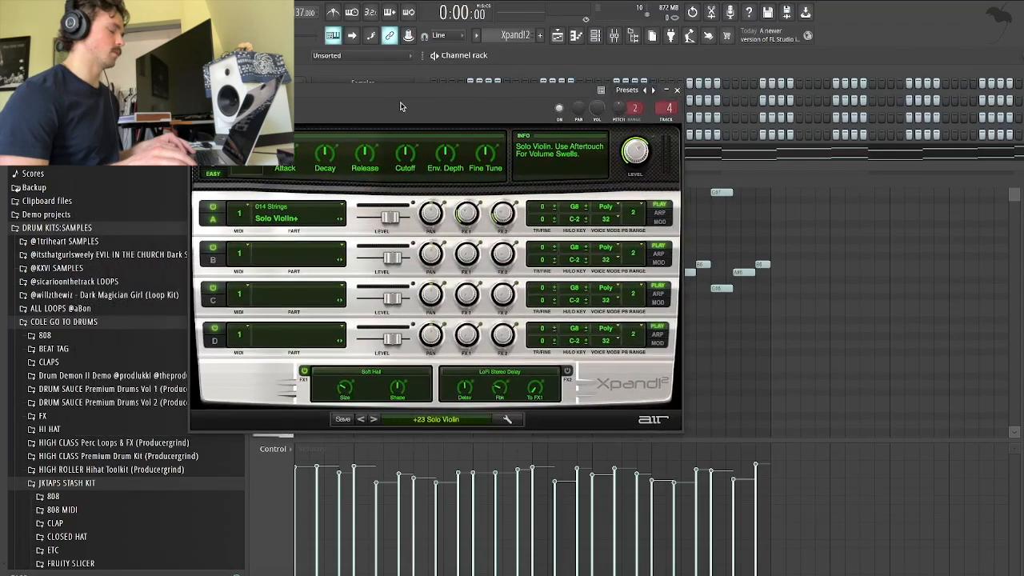
{"action": "left_click", "coordinate": [677, 89]}
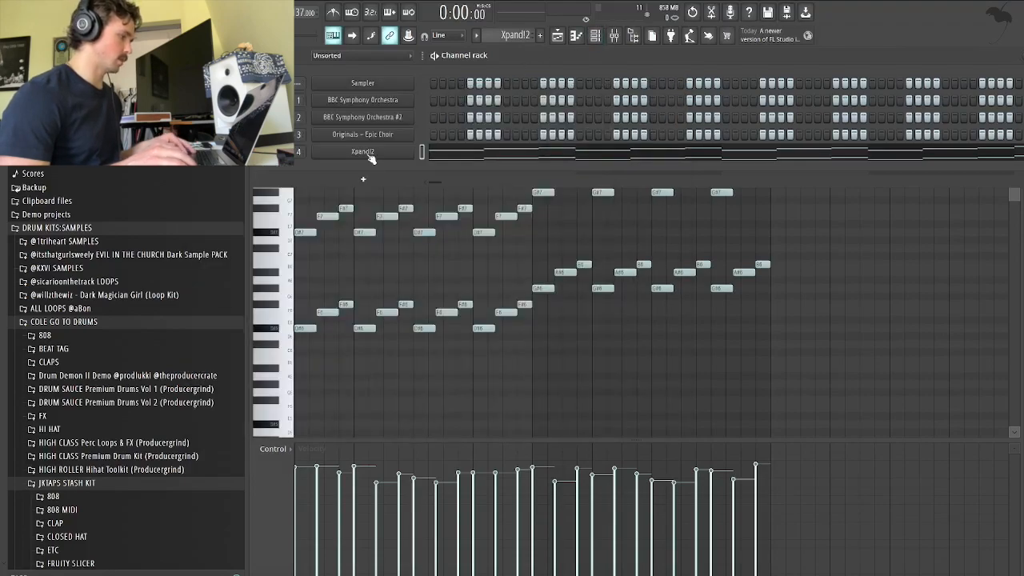
{"action": "left_click", "coordinate": [594, 35]}
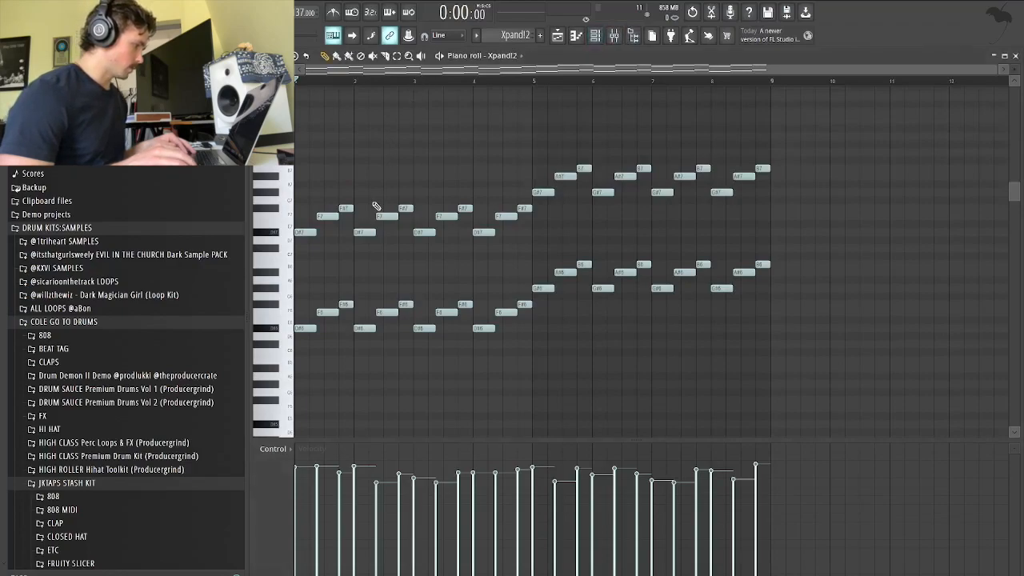
Play the Xpand!2 pattern and examine its repeating melody notes across all eight bars
{"action": "scroll", "coordinate": [342, 230], "scroll_direction": "up", "scroll_amount": 4}
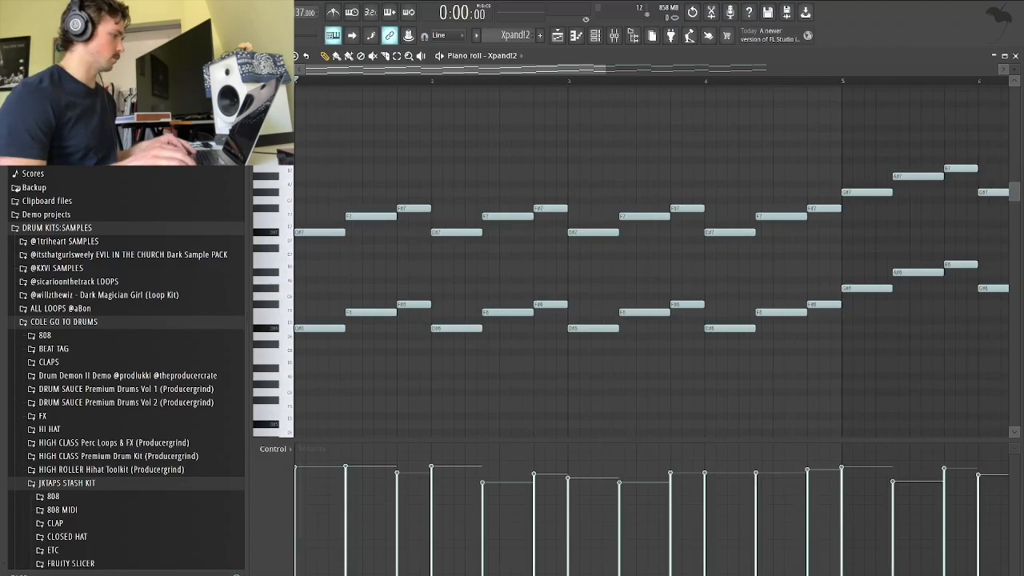
{"action": "key", "text": "space"}
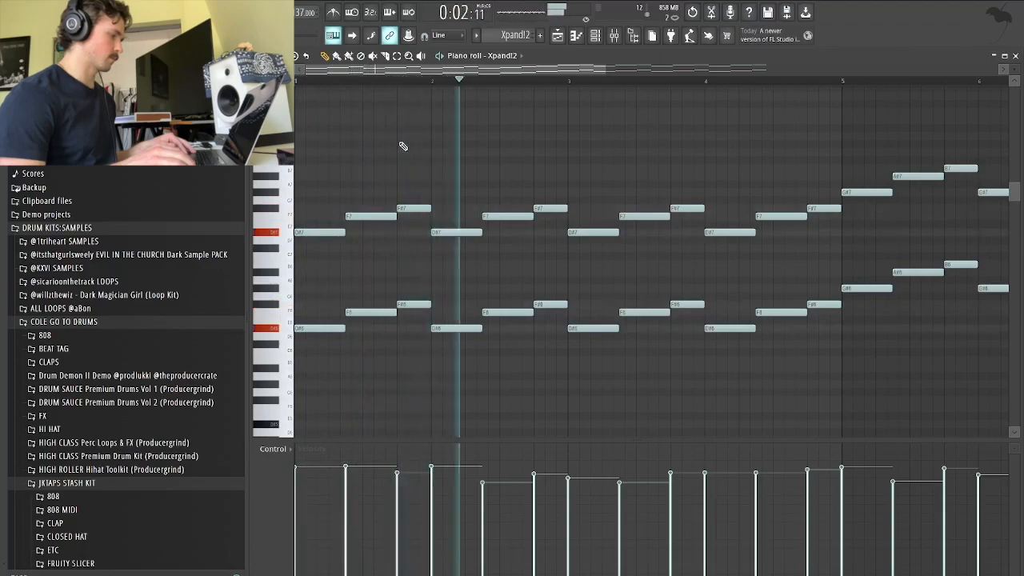
{"action": "scroll", "coordinate": [402, 145], "scroll_direction": "down", "scroll_amount": 2}
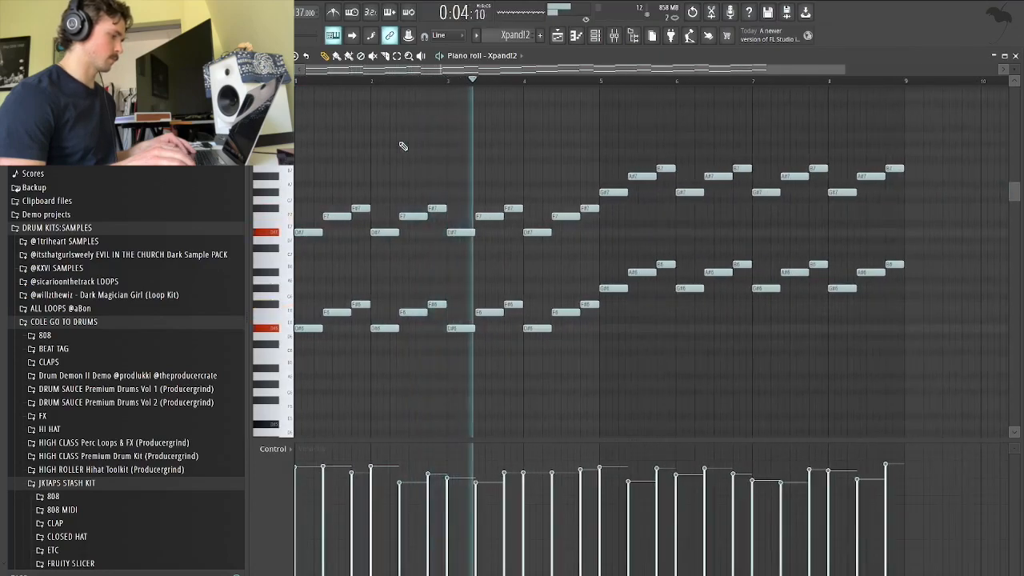
{"action": "scroll", "coordinate": [403, 146], "scroll_direction": "down", "scroll_amount": 1}
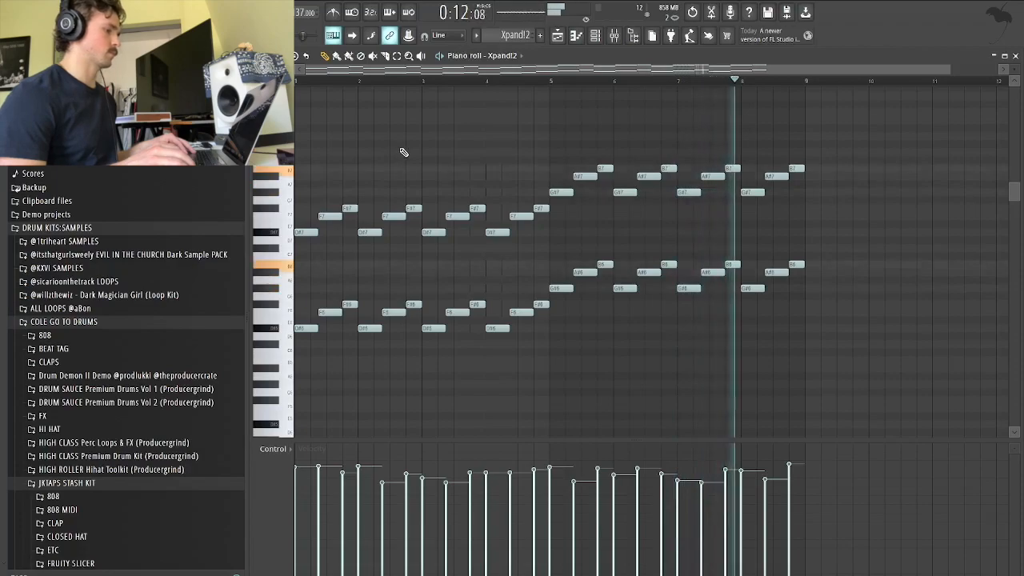
Stop playback and examine the octave-doubled melody notes at the start of the Xpand!2 pattern up close
{"action": "key", "text": "space"}
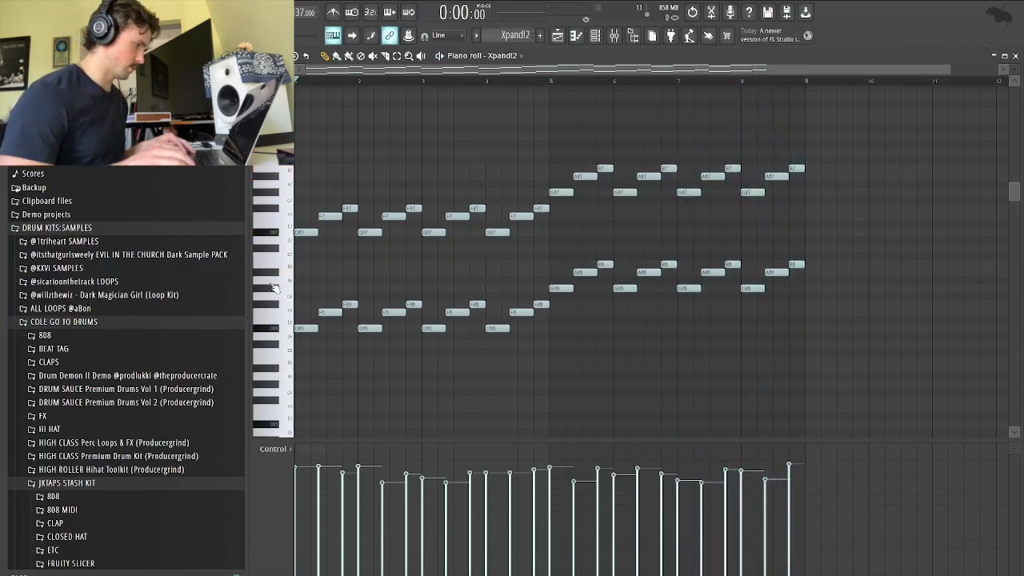
{"action": "scroll", "coordinate": [279, 280], "scroll_direction": "up", "scroll_amount": 3}
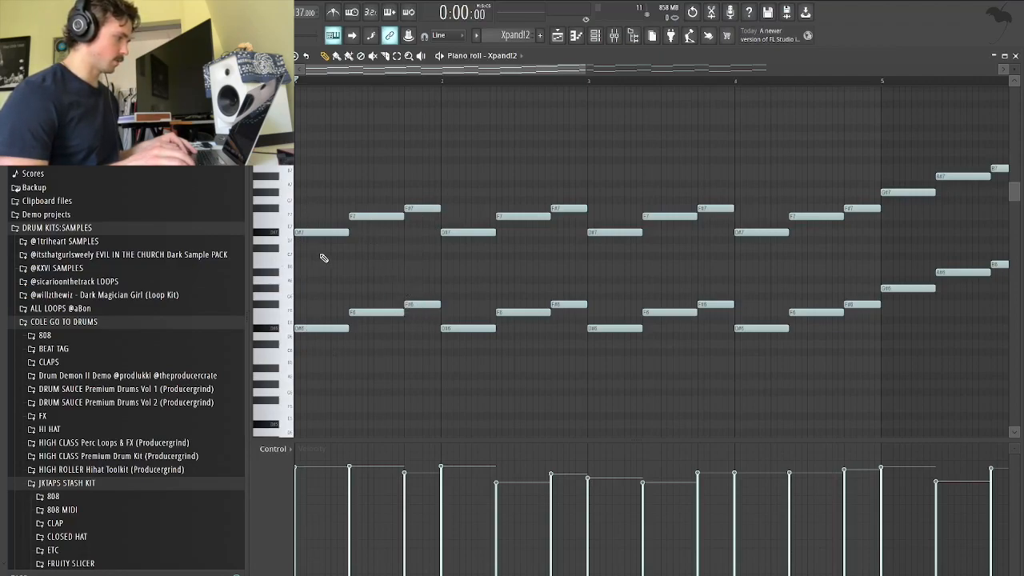
{"action": "scroll", "coordinate": [305, 337], "scroll_direction": "up", "scroll_amount": 3, "text": "ctrl"}
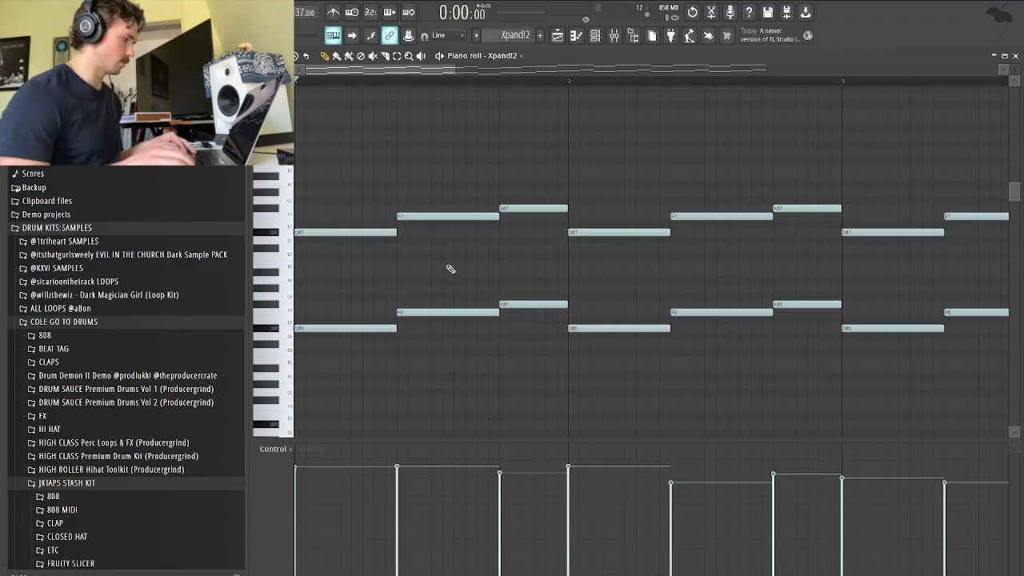
{"action": "scroll", "coordinate": [450, 269], "scroll_direction": "down", "scroll_amount": 5}
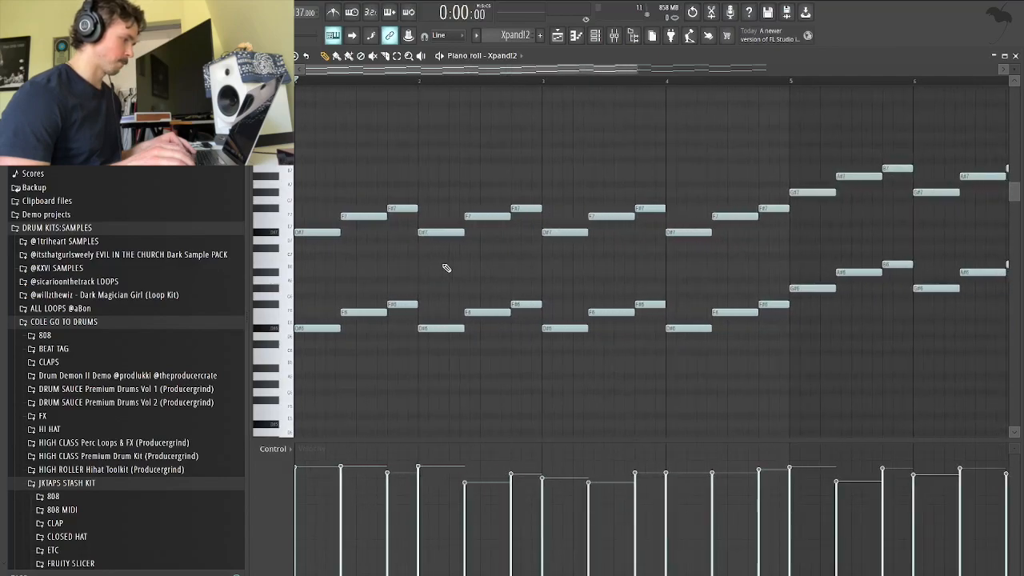
Cut the upper-octave notes in bars 1 to 4, play the lower octave alone, and undo the cut
{"action": "left_click_drag", "start_coordinate": [309, 196], "coordinate": [805, 252]}
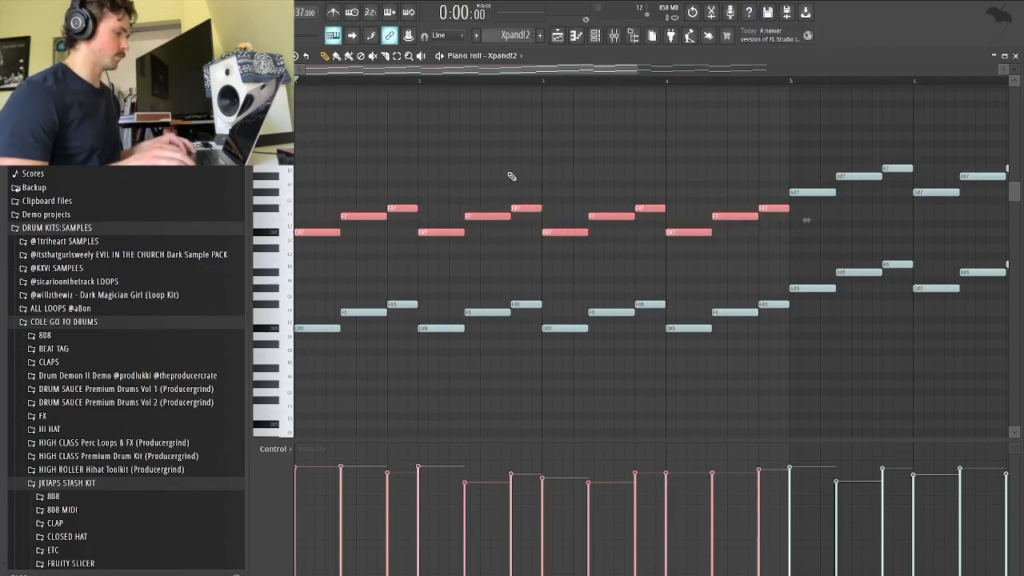
{"action": "left_click_drag", "start_coordinate": [313, 278], "coordinate": [770, 384]}
{"action": "left_click_drag", "start_coordinate": [781, 244], "coordinate": [329, 181]}
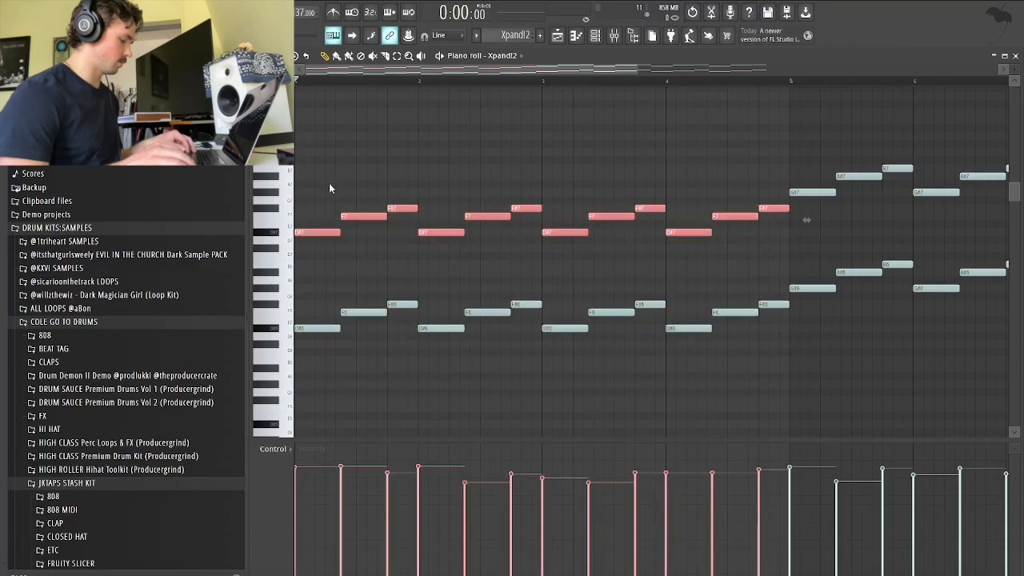
{"action": "key", "text": "Delete"}
{"action": "key", "text": "space"}
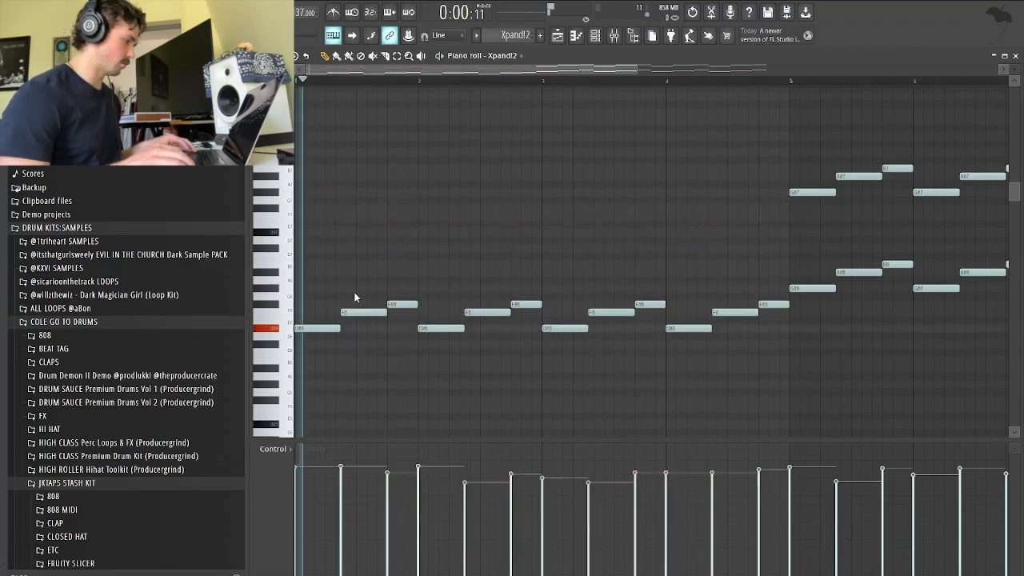
{"action": "key", "text": "space"}
{"action": "key", "text": "ctrl+z"}
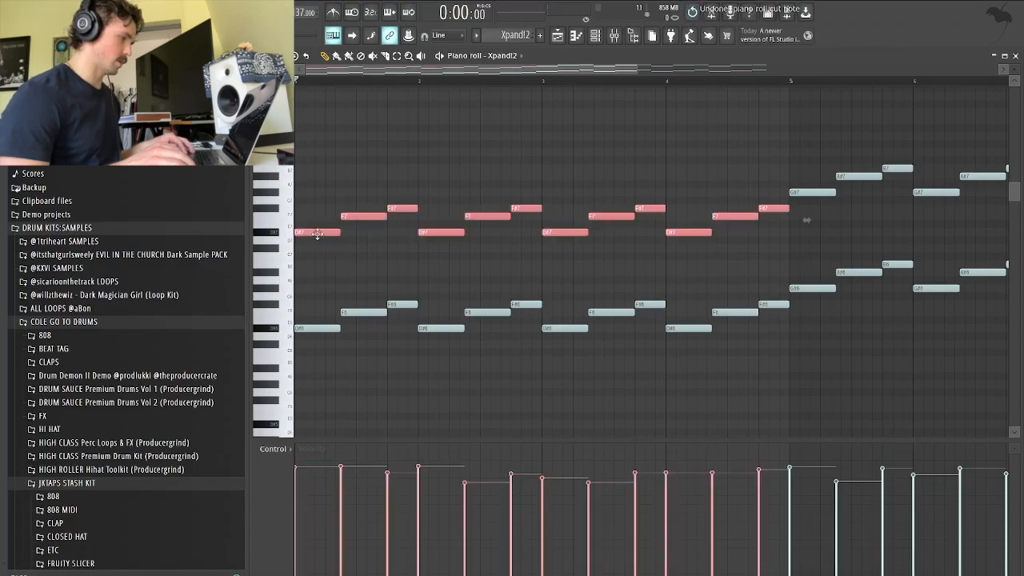
Play both octaves together briefly, select all notes in bars 5 to 8 to point out the second half, and clear the selection
{"action": "key", "text": "space"}
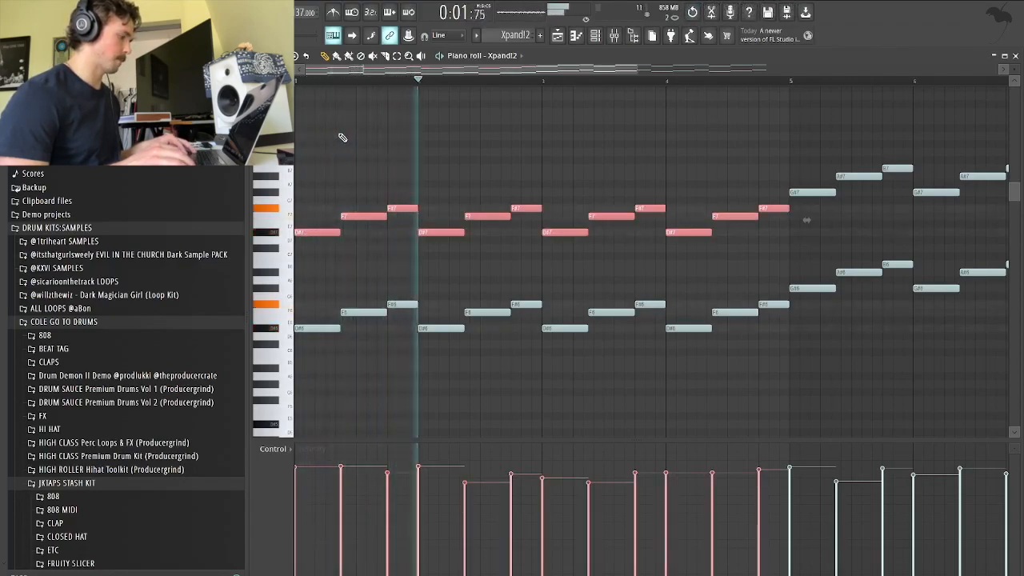
{"action": "key", "text": "space"}
{"action": "key", "text": "Page_Down"}
{"action": "key", "text": "Page_Down"}
{"action": "left_click_drag", "start_coordinate": [536, 156], "coordinate": [777, 345]}
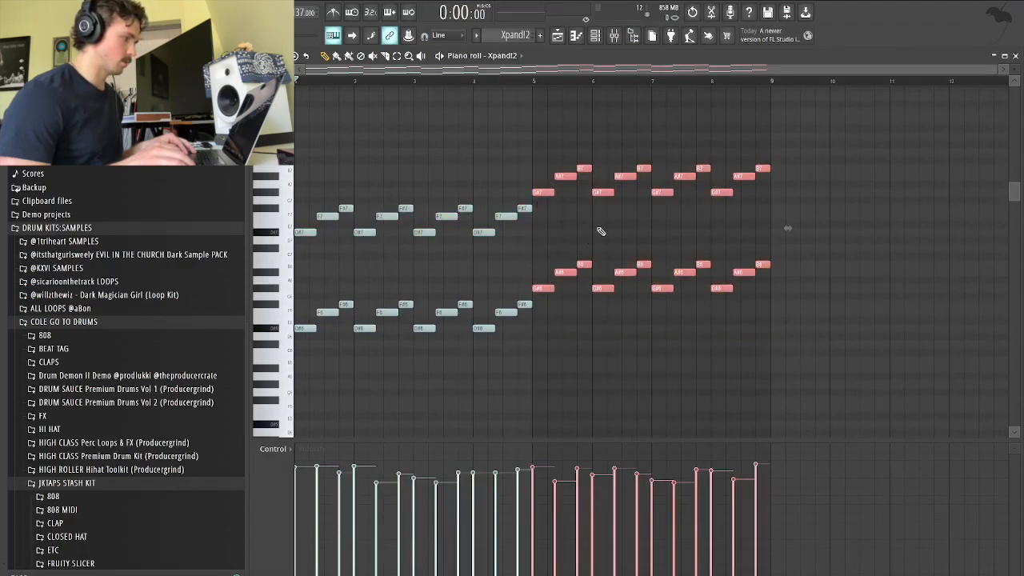
{"action": "key", "text": "ctrl+d"}
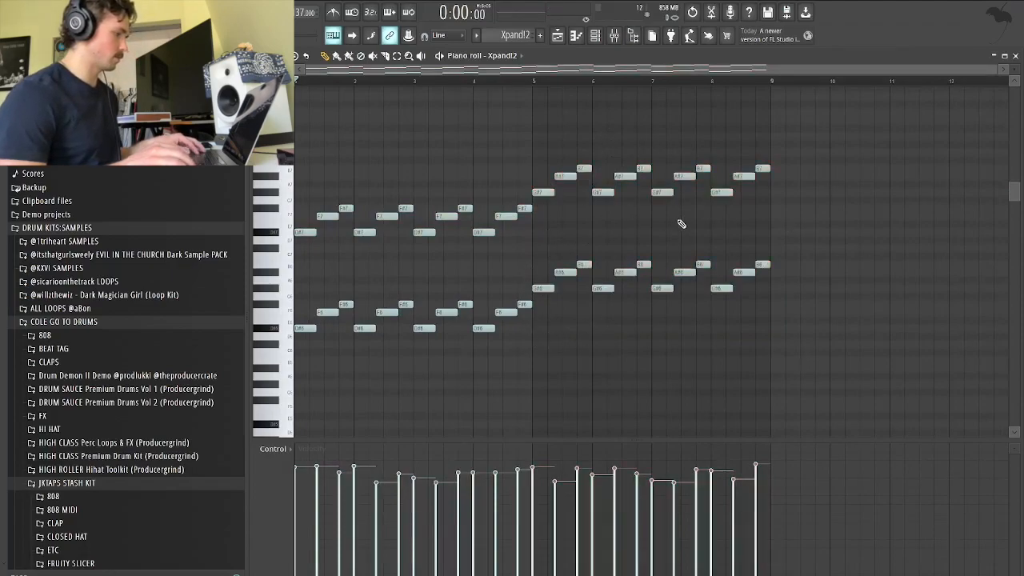
Return to the playlist and play Tracks 1 to 4 together to hear all the layers combined
{"action": "left_click", "coordinate": [557, 36]}
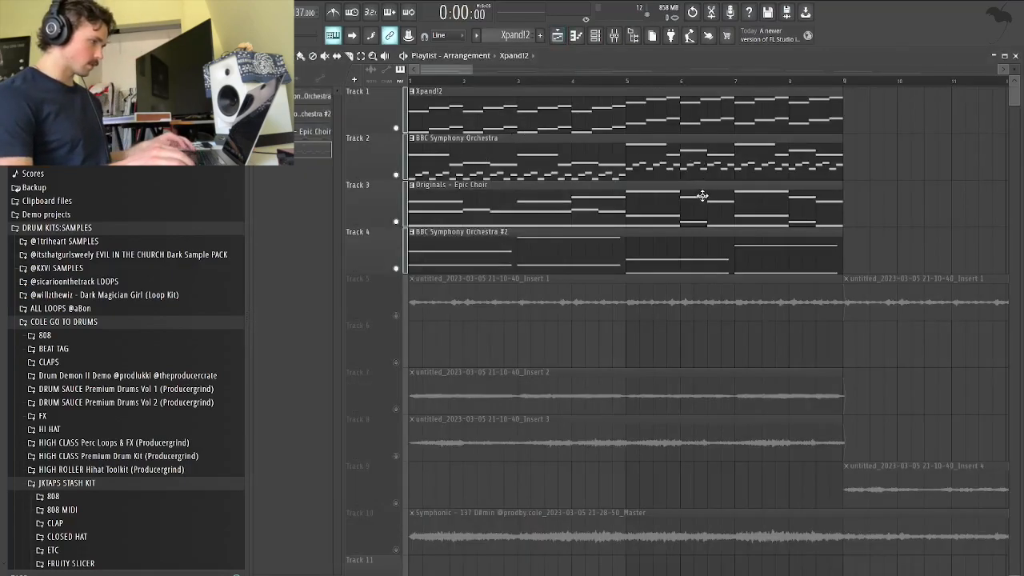
{"action": "key", "text": "space"}
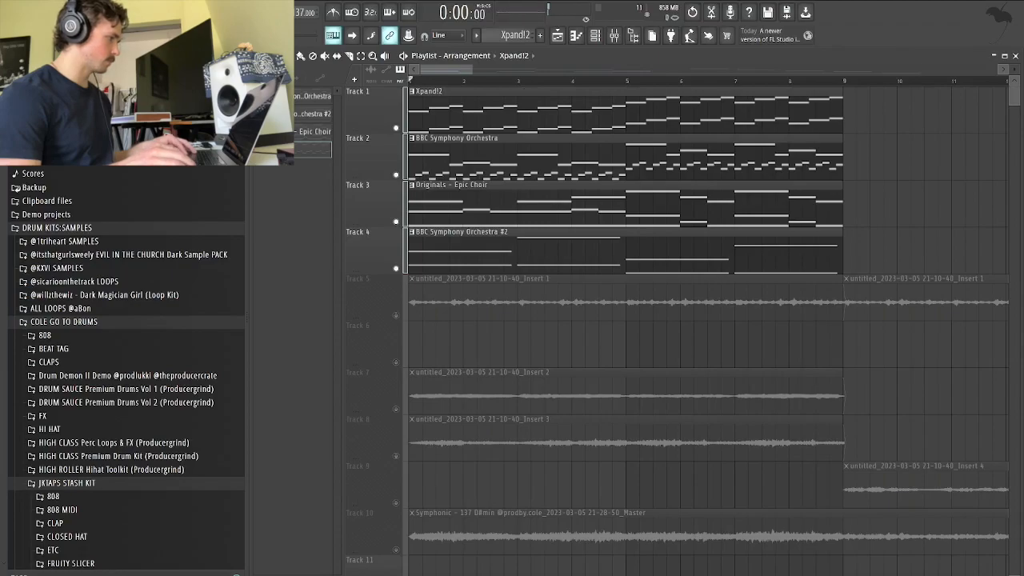
{"action": "key", "text": "space"}
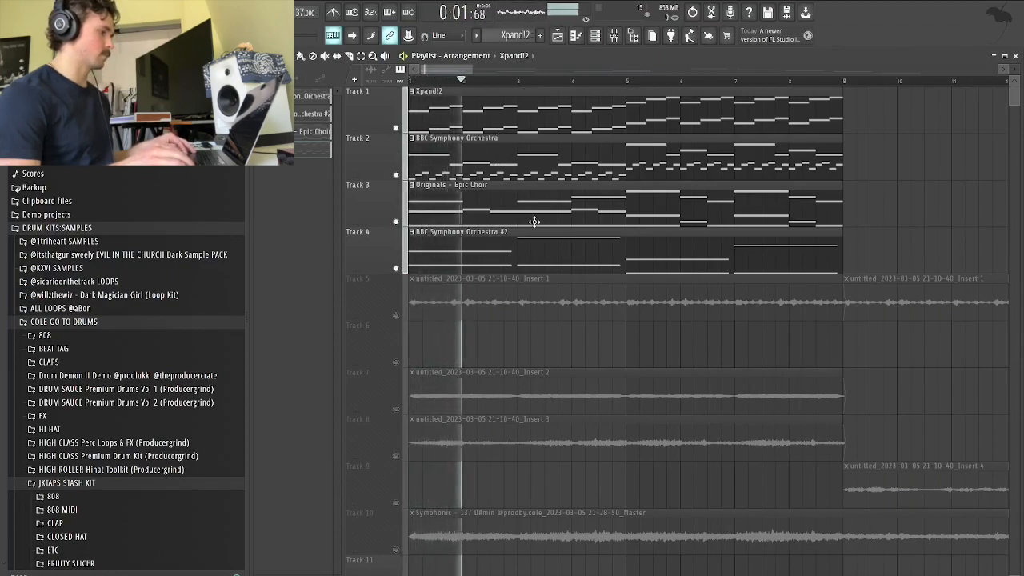
{"action": "scroll", "coordinate": [534, 86], "scroll_direction": "down", "scroll_amount": 1}
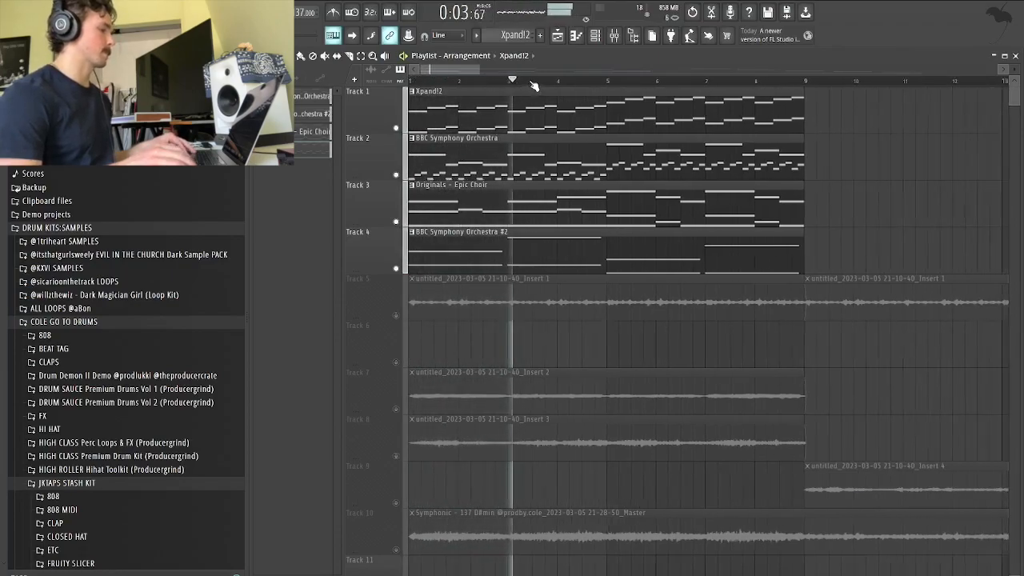
{"action": "scroll", "coordinate": [534, 85], "scroll_direction": "down", "scroll_amount": 2}
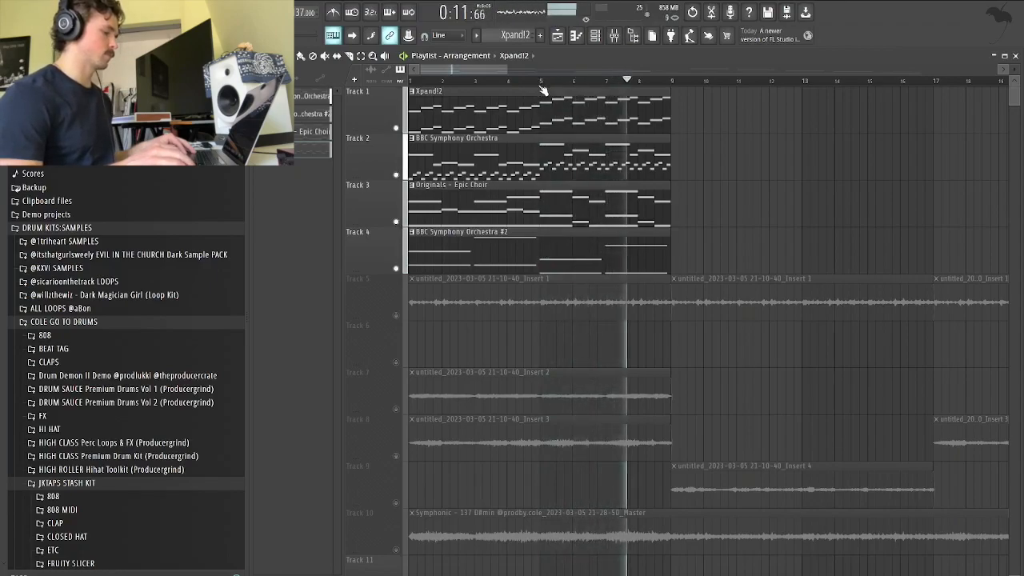
{"action": "key", "text": "space"}
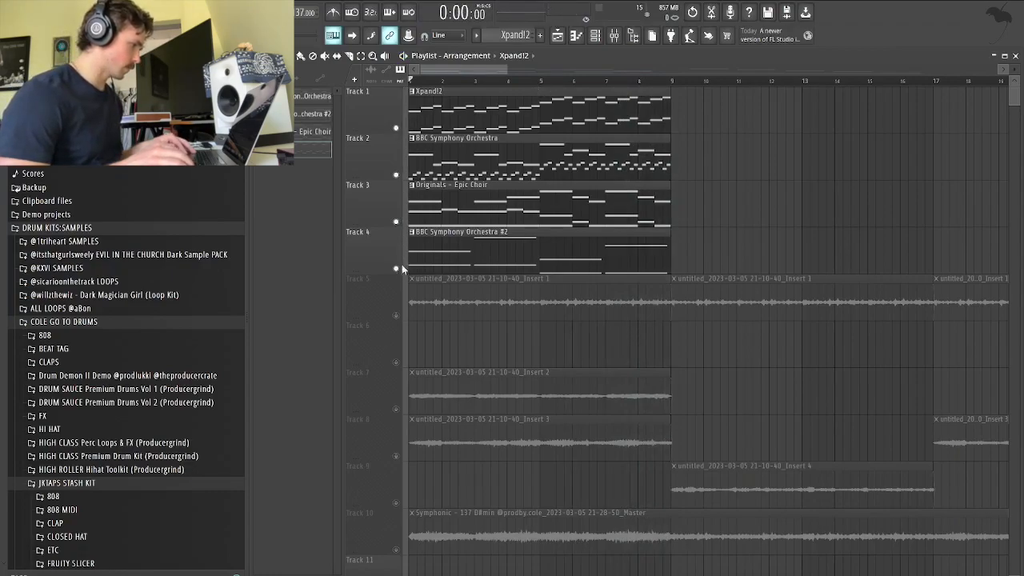
Mute pattern Tracks 1 to 4 and unmute audio Tracks 5 to 9 in the playlist
{"action": "left_click_drag", "start_coordinate": [407, 263], "coordinate": [413, 112]}
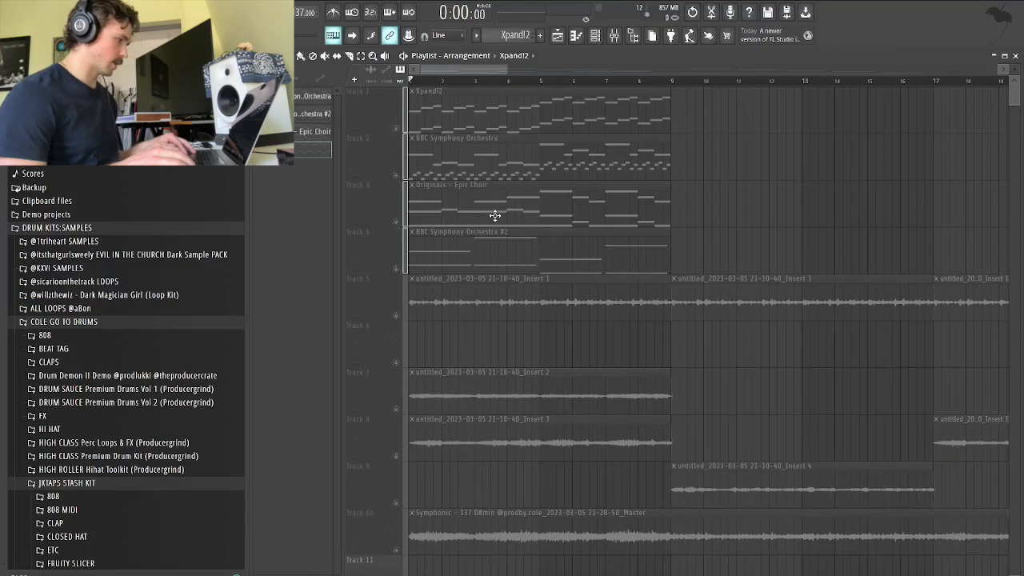
{"action": "scroll", "coordinate": [491, 217], "scroll_direction": "down", "scroll_amount": 2}
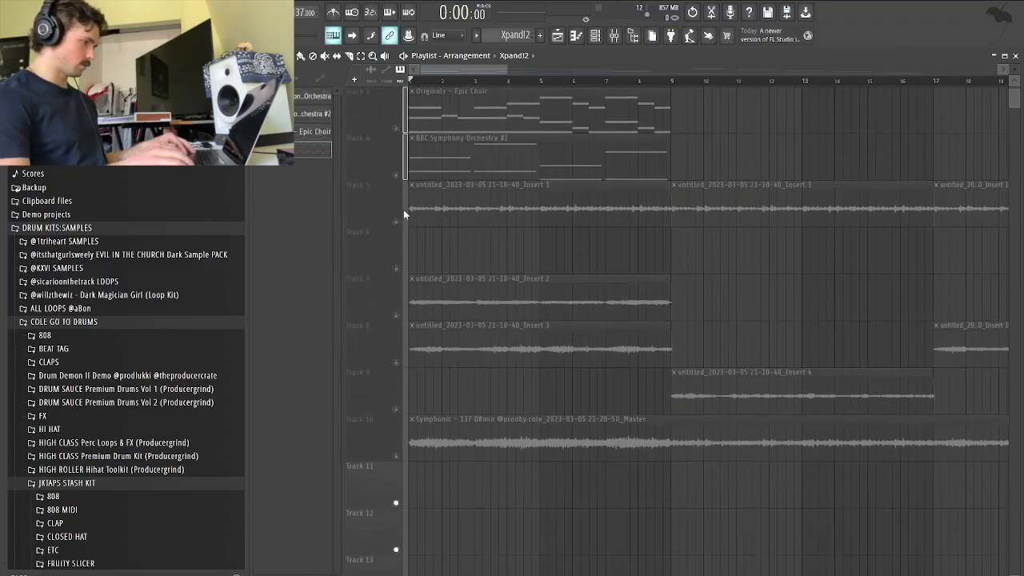
{"action": "left_click_drag", "start_coordinate": [403, 268], "coordinate": [415, 397]}
{"action": "scroll", "coordinate": [419, 304], "scroll_direction": "up", "scroll_amount": 2}
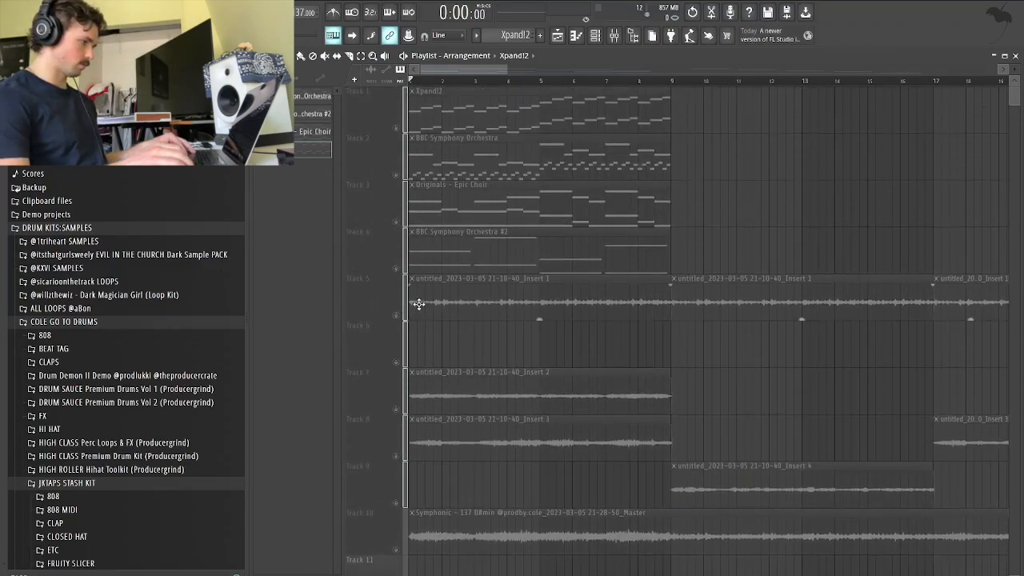
{"action": "left_click_drag", "start_coordinate": [404, 257], "coordinate": [404, 100]}
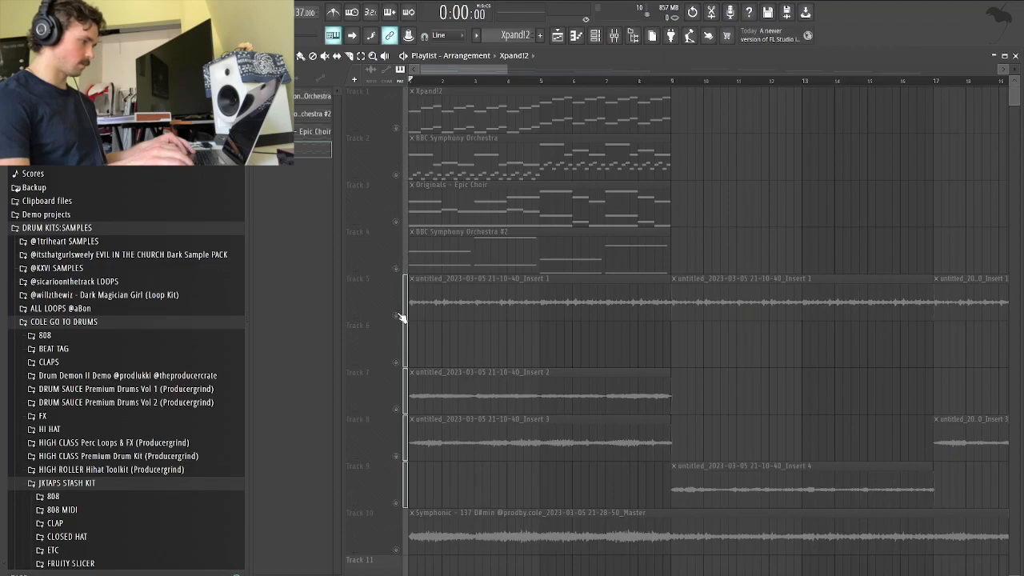
{"action": "scroll", "coordinate": [436, 295], "scroll_direction": "down", "scroll_amount": 4}
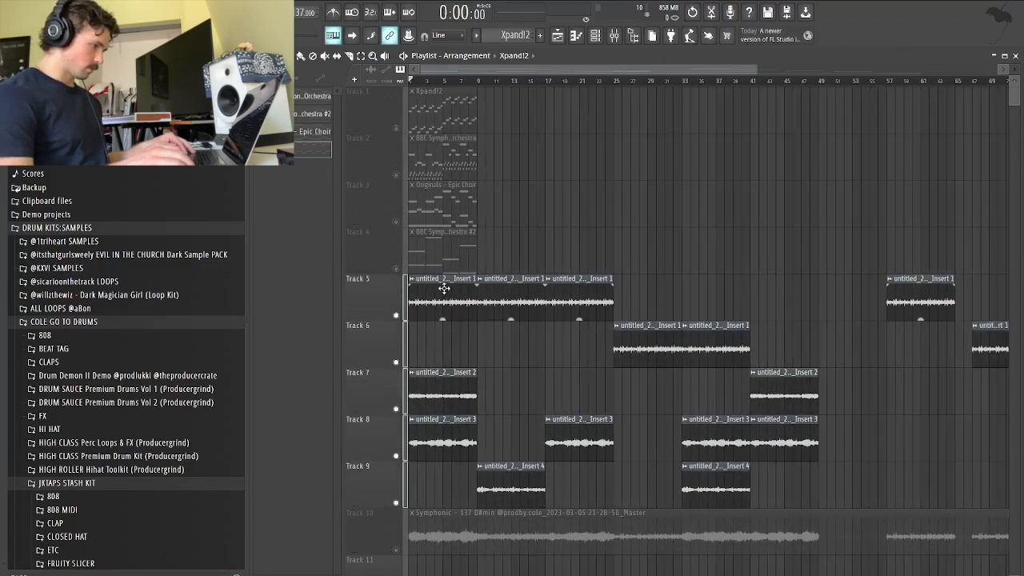
Play the arrangement from bar 25 to audition the Insert 1 audio clips on Track 6
{"action": "scroll", "coordinate": [448, 272], "scroll_direction": "down", "scroll_amount": 2}
{"action": "scroll", "coordinate": [421, 263], "scroll_direction": "up", "scroll_amount": 3}
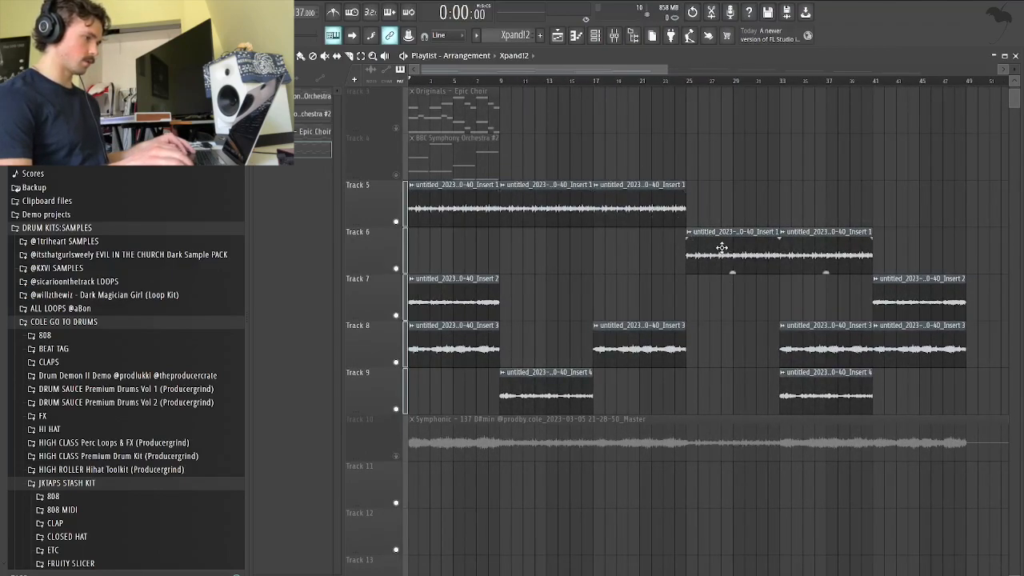
{"action": "left_click", "coordinate": [721, 247]}
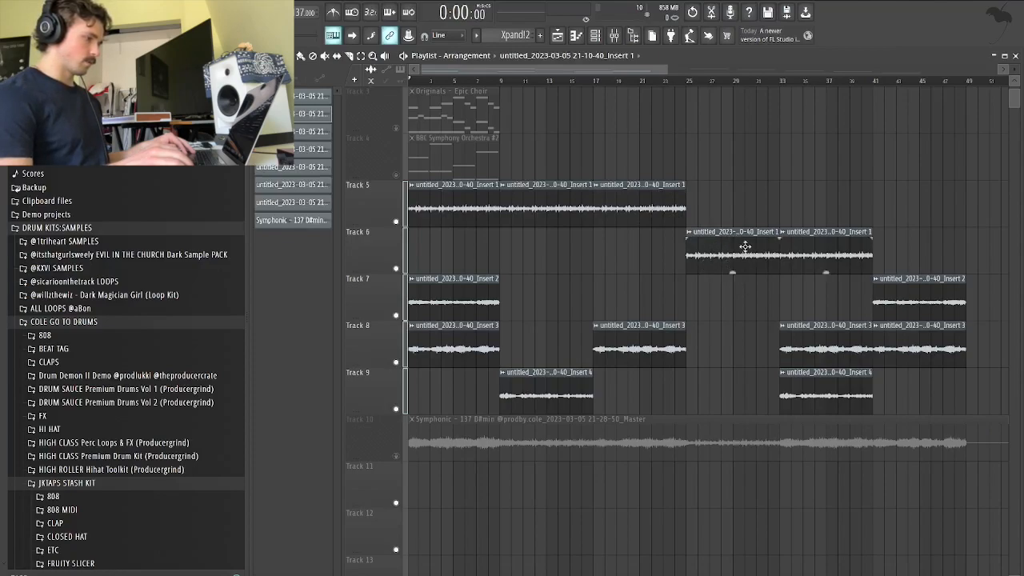
{"action": "left_click", "coordinate": [688, 82]}
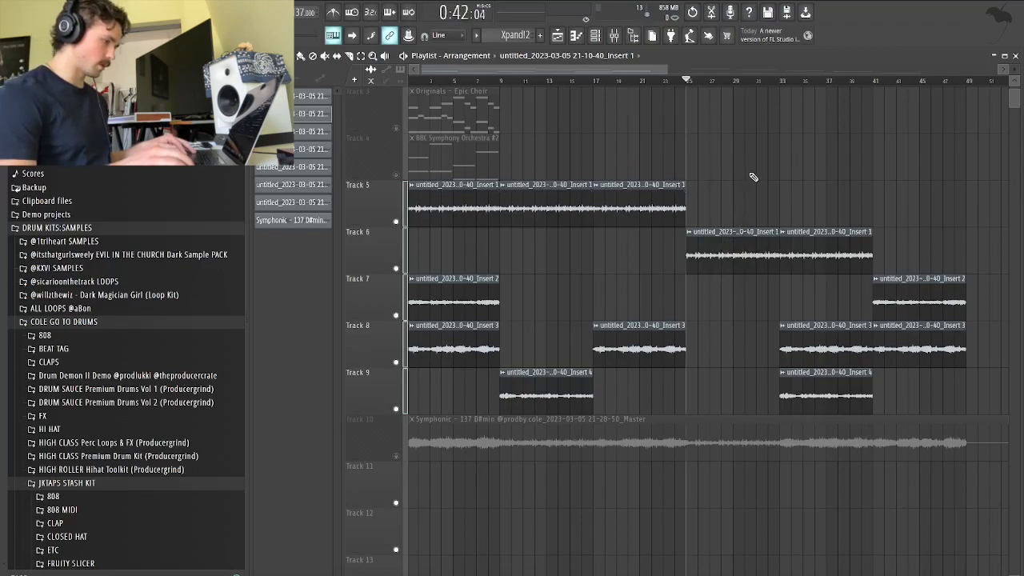
{"action": "key", "text": "space"}
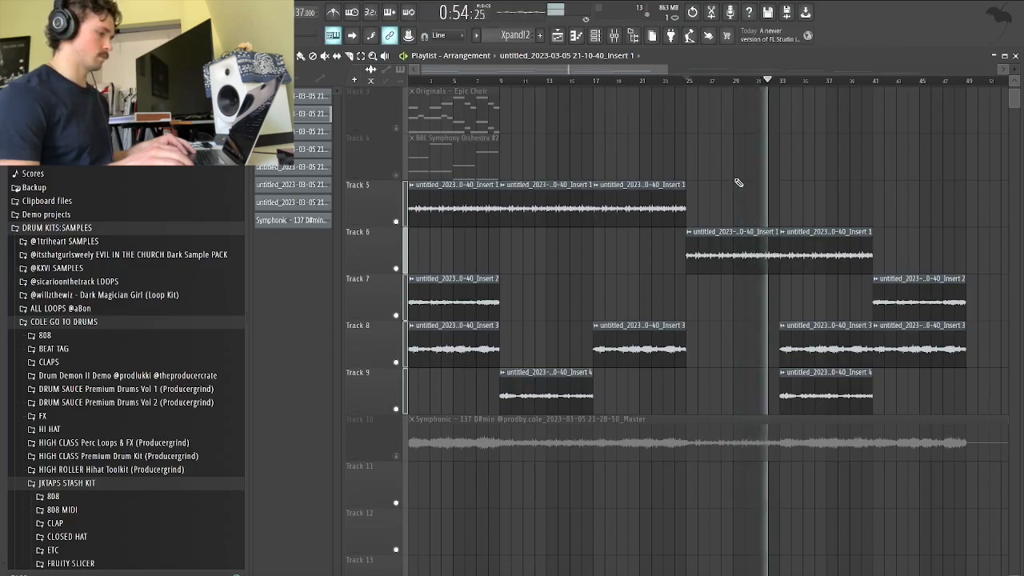
{"action": "key", "text": "space"}
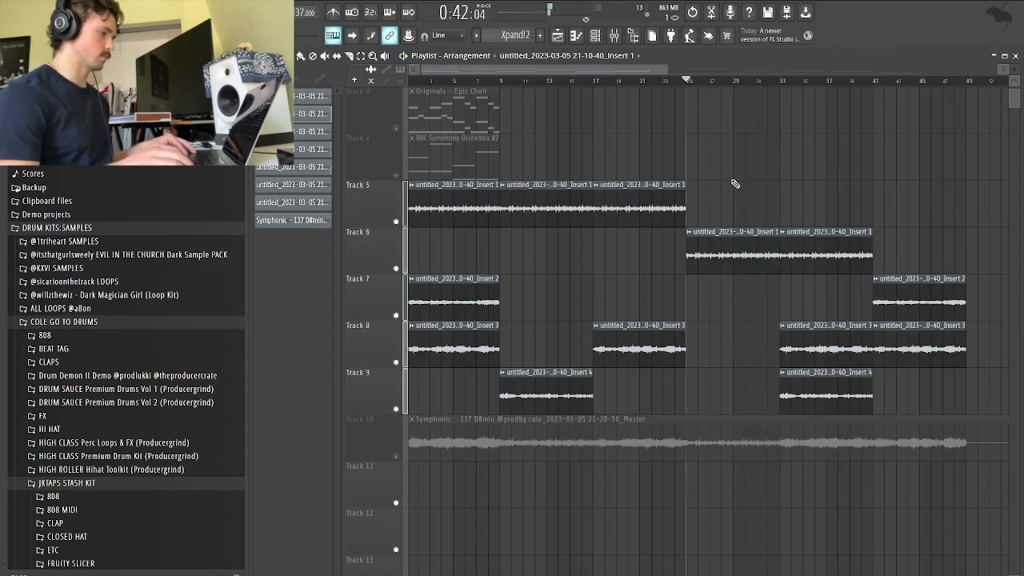
Return the playhead to bar 1 and bring more of the audio clip arrangement into view
{"action": "scroll", "coordinate": [706, 176], "scroll_direction": "down", "scroll_amount": 2}
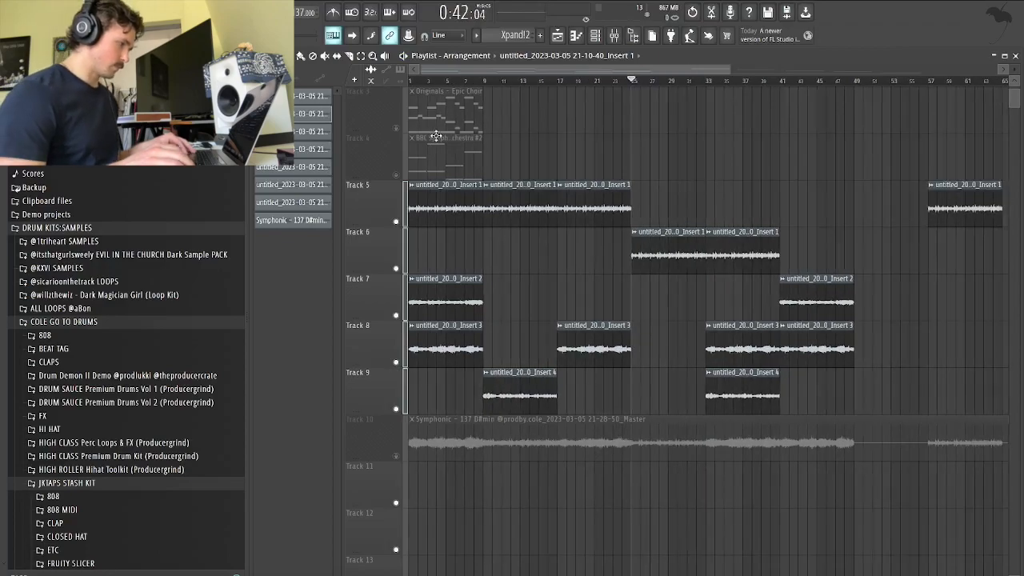
{"action": "left_click", "coordinate": [414, 80]}
{"action": "scroll", "coordinate": [546, 262], "scroll_direction": "down", "scroll_amount": 1}
{"action": "scroll", "coordinate": [544, 262], "scroll_direction": "down", "scroll_amount": 1}
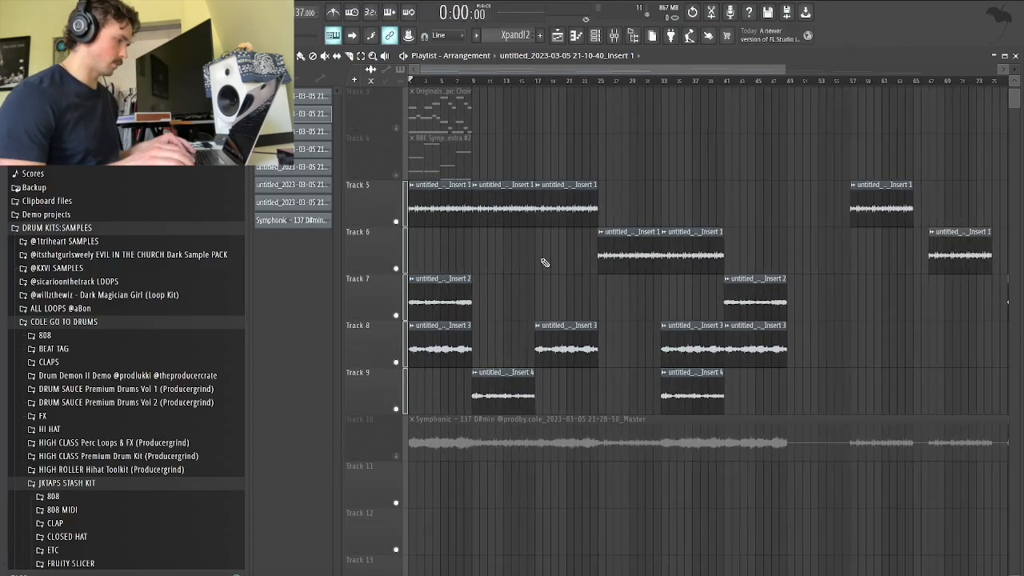
Open the mixer and check the effect slots of the bounced audio tracks 10 to 14
{"action": "left_click", "coordinate": [614, 35]}
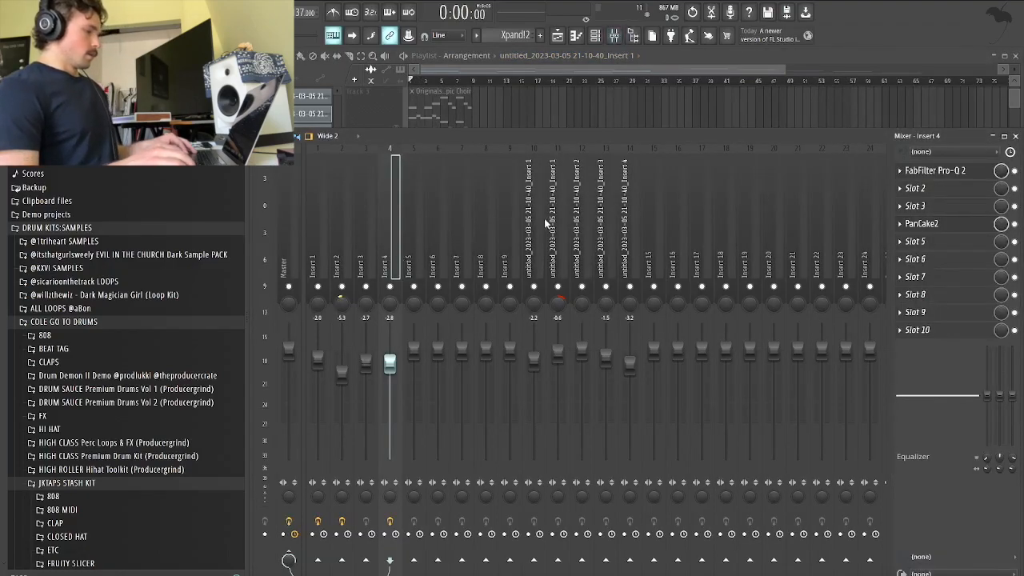
{"action": "left_click", "coordinate": [537, 222]}
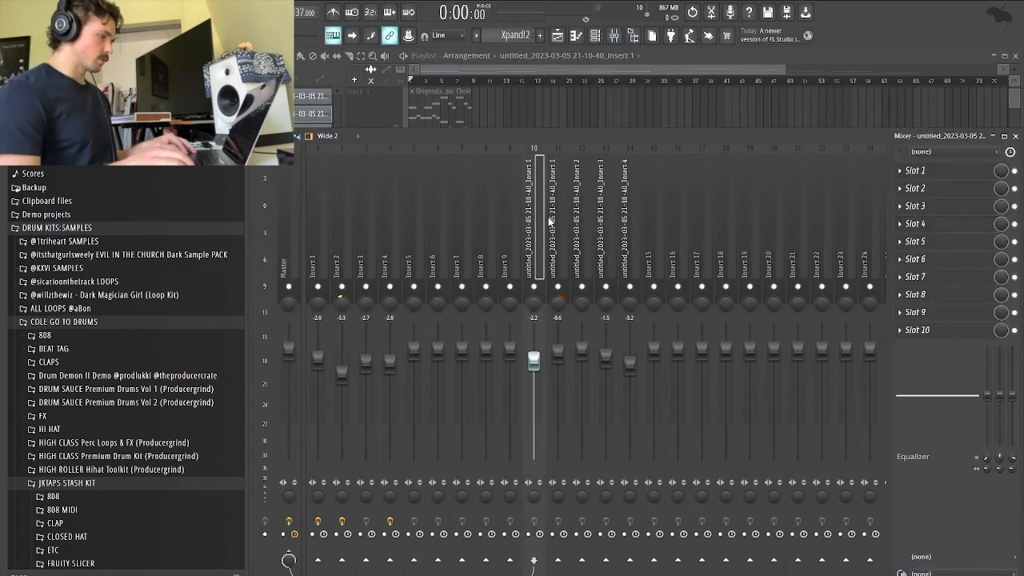
{"action": "left_click", "coordinate": [563, 219]}
{"action": "left_click", "coordinate": [587, 218]}
{"action": "left_click", "coordinate": [610, 225]}
{"action": "left_click", "coordinate": [634, 223]}
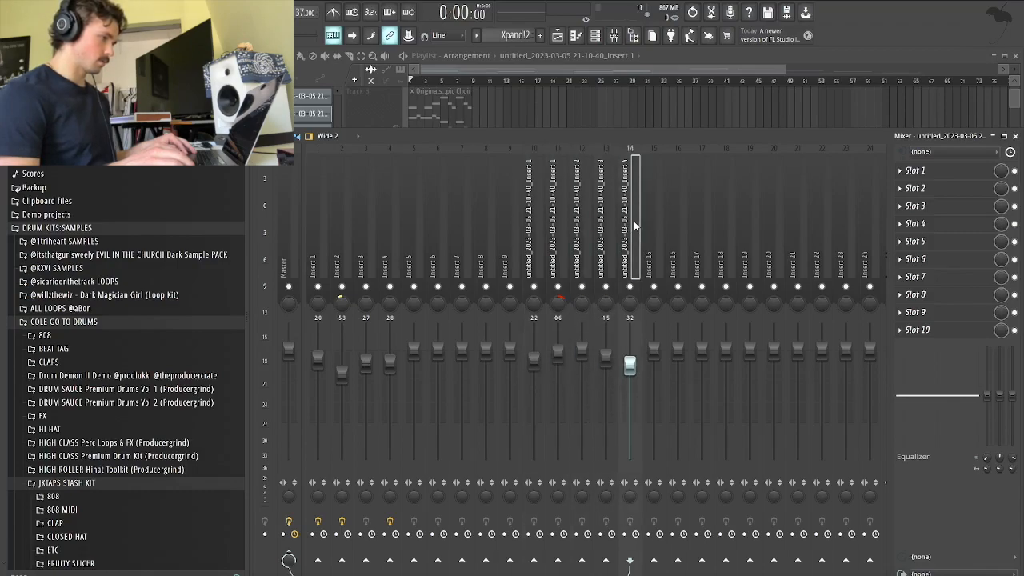
Review the effects loaded on mixer Inserts 1 to 4, ending with Insert 1 selected
{"action": "left_click", "coordinate": [322, 228]}
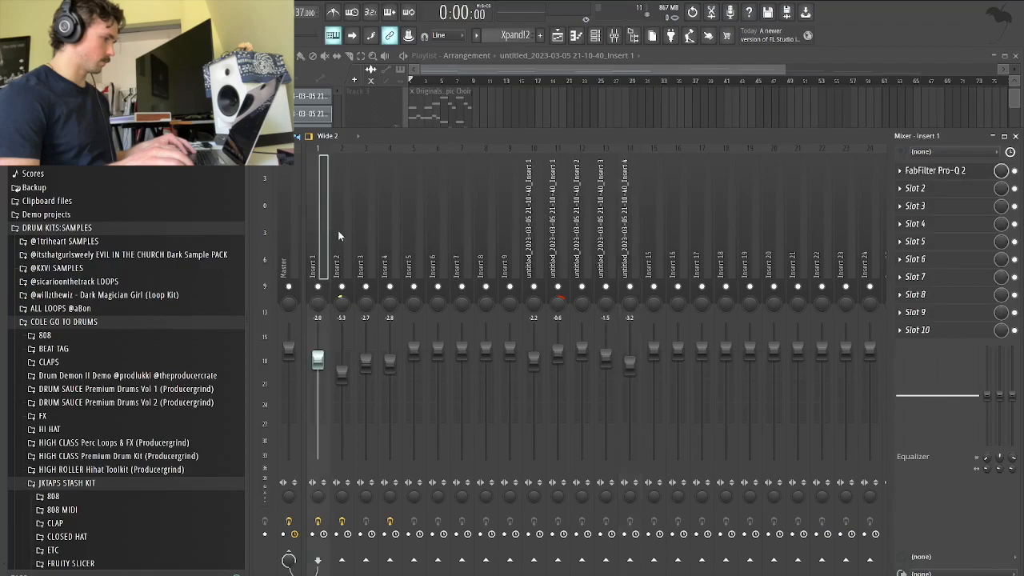
{"action": "left_click", "coordinate": [344, 233]}
{"action": "left_click", "coordinate": [370, 234]}
{"action": "left_click", "coordinate": [392, 234]}
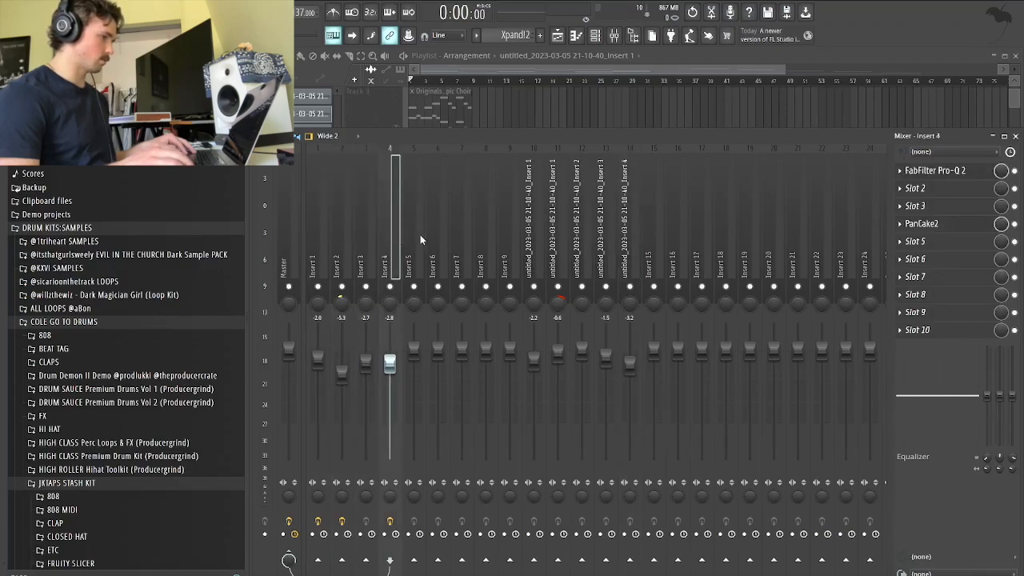
{"action": "left_click", "coordinate": [419, 235]}
{"action": "left_click", "coordinate": [389, 235]}
{"action": "left_click", "coordinate": [366, 238]}
{"action": "left_click", "coordinate": [334, 238]}
{"action": "left_click", "coordinate": [323, 242]}
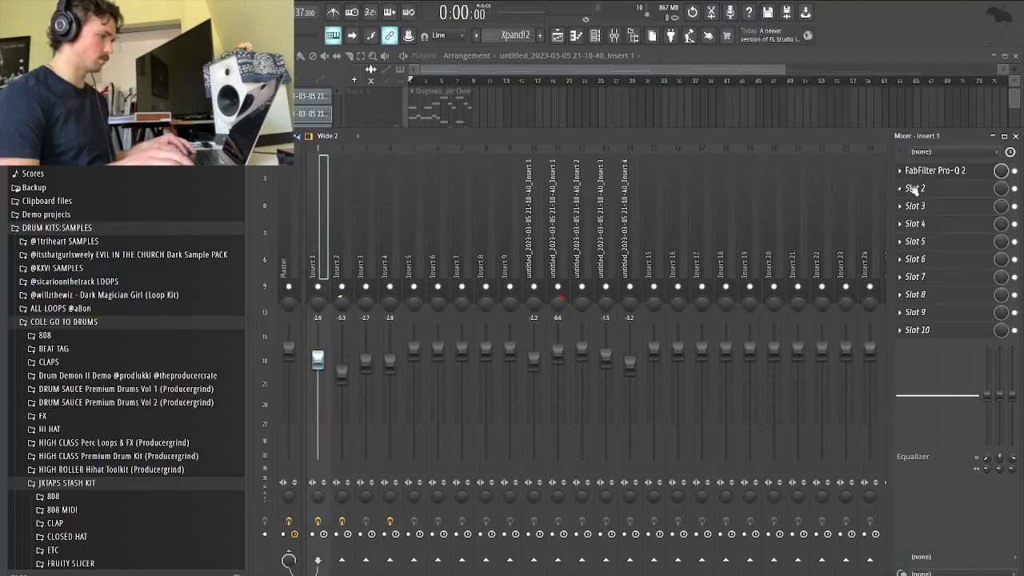
Inspect the FabFilter Pro-Q 2 equalizer curves on mixer Inserts 1 and 2, closing each plugin after viewing
{"action": "left_click", "coordinate": [931, 170]}
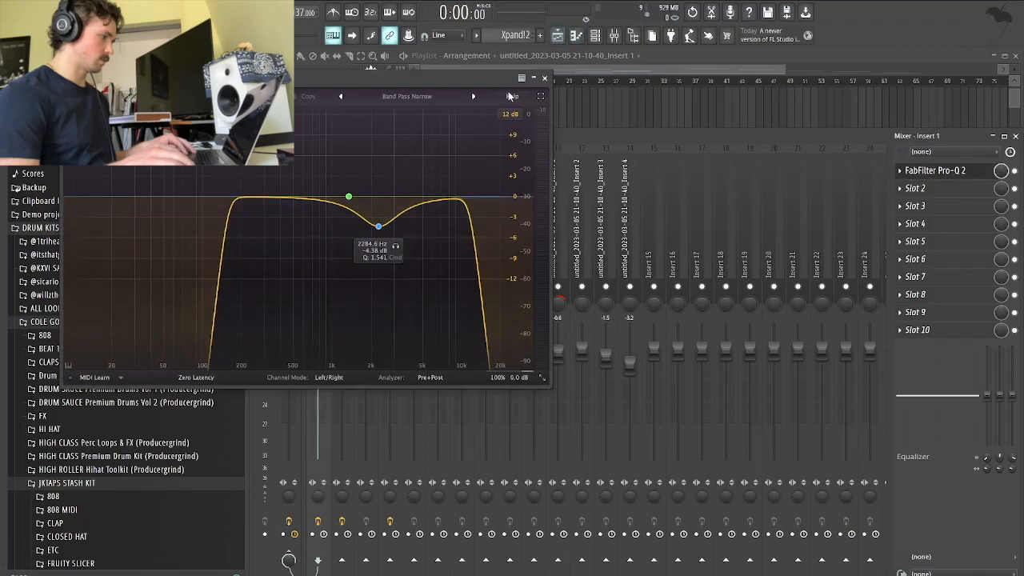
{"action": "left_click", "coordinate": [544, 77]}
{"action": "left_click", "coordinate": [344, 224]}
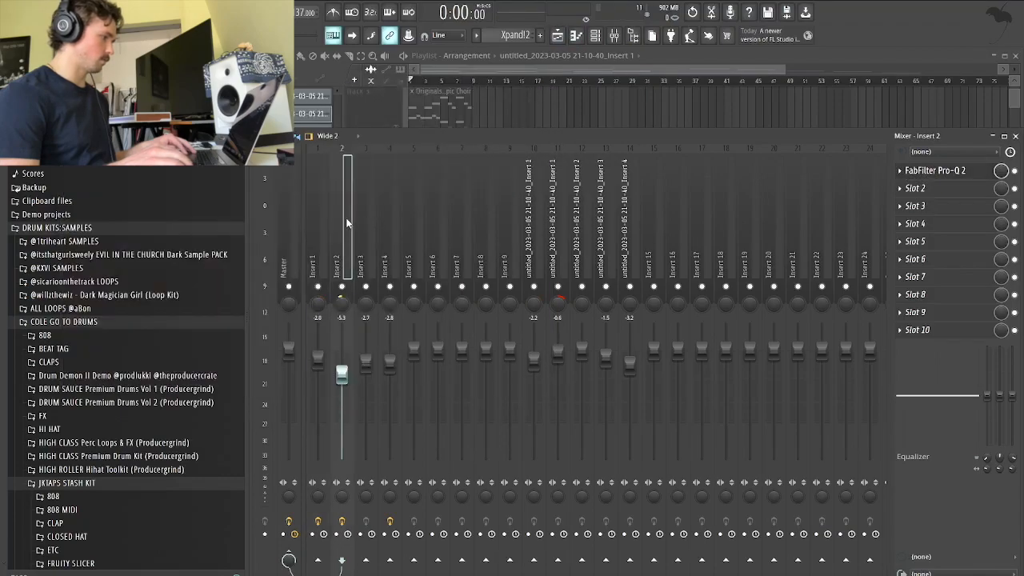
{"action": "left_click", "coordinate": [932, 170]}
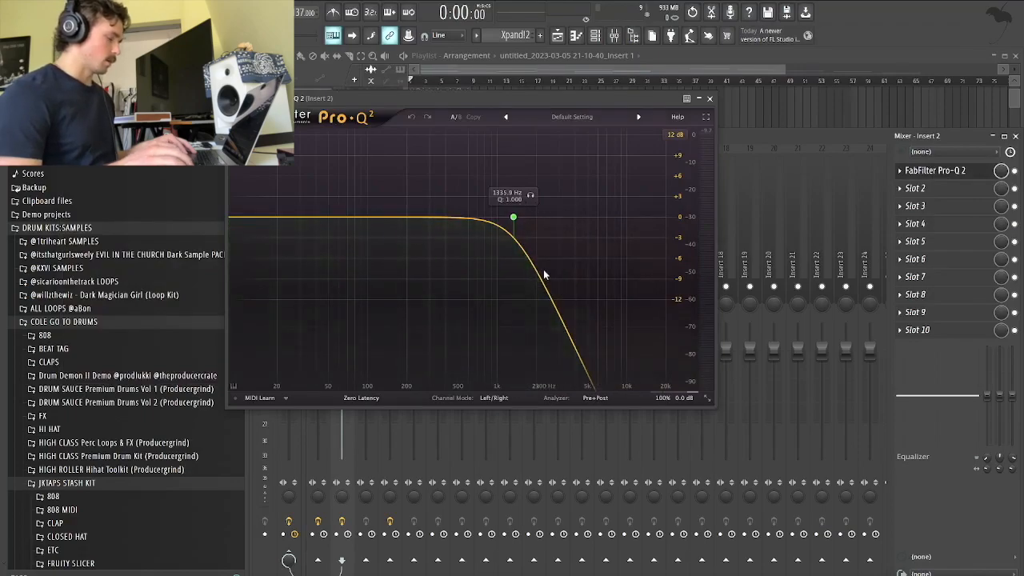
{"action": "left_click", "coordinate": [710, 99]}
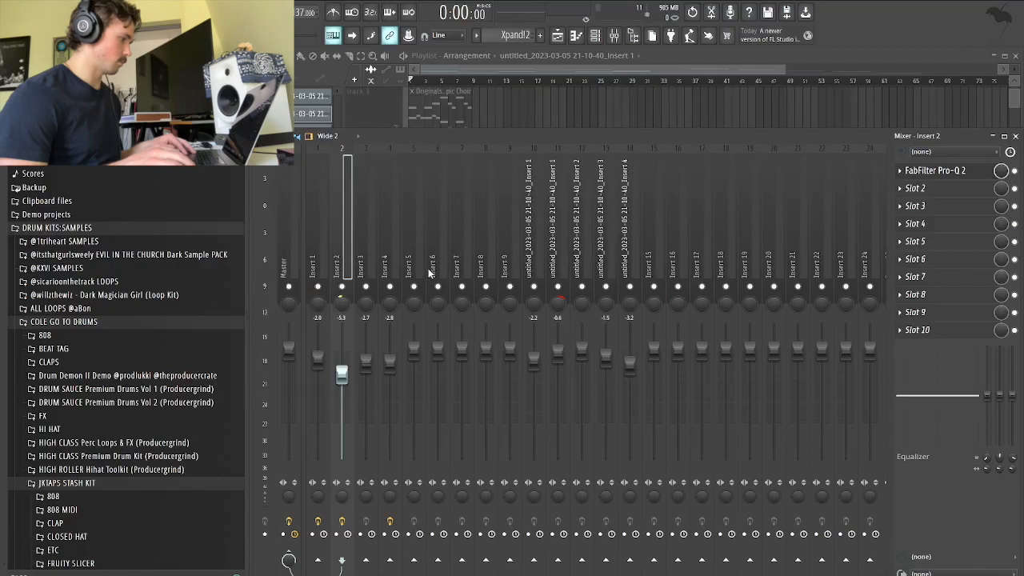
Inspect the PanCake2 panning settings on mixer Insert 4, and return to the playlist arrangement
{"action": "left_click", "coordinate": [392, 238]}
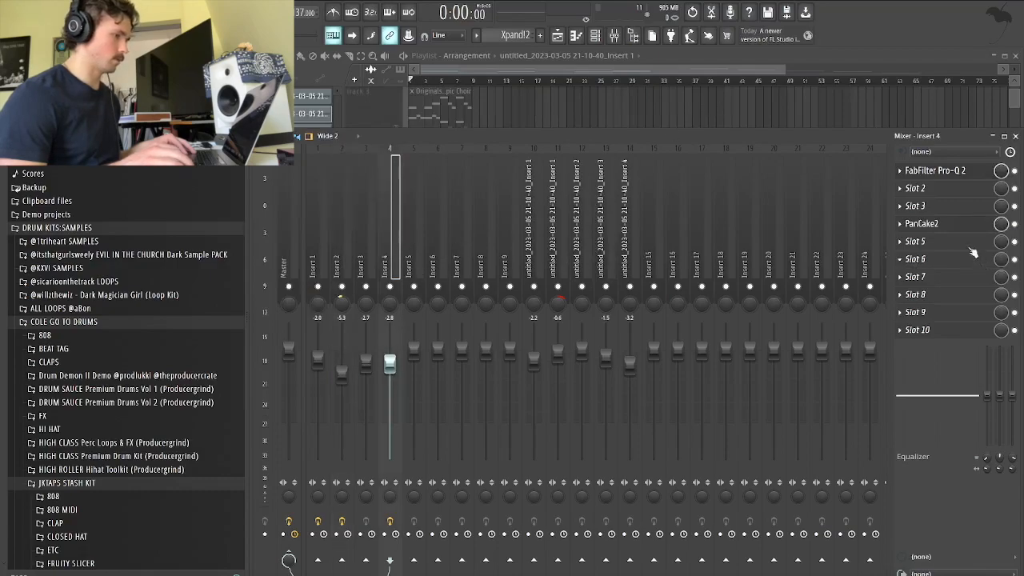
{"action": "left_click", "coordinate": [928, 224]}
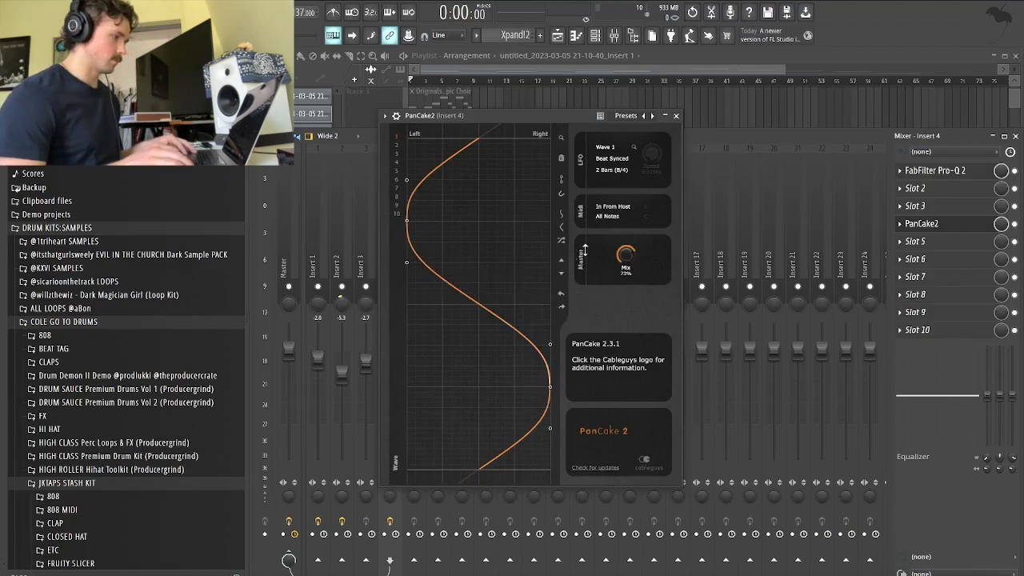
{"action": "left_click", "coordinate": [676, 116]}
{"action": "left_click", "coordinate": [614, 37]}
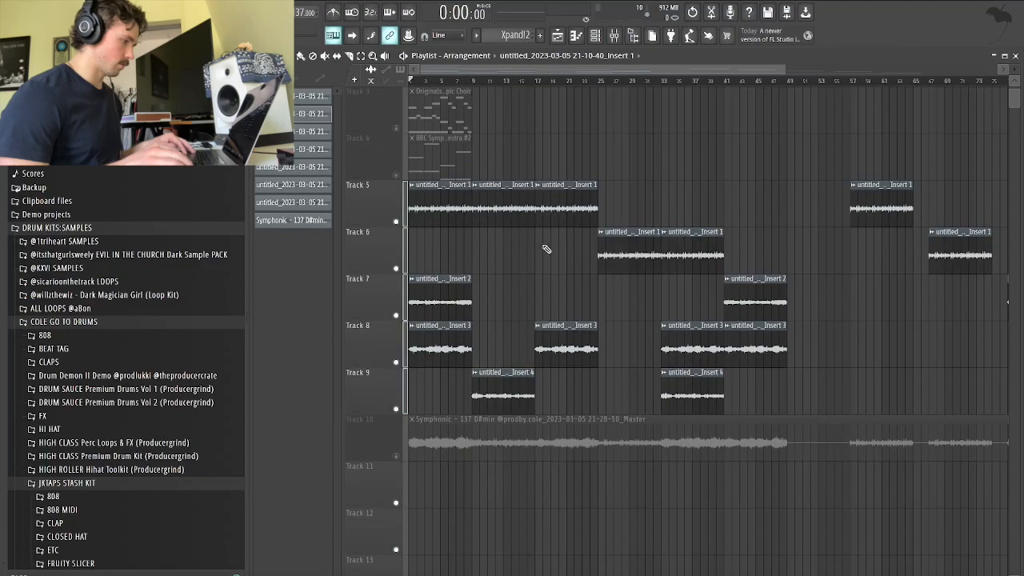
Solo Track 10 and audition the rendered Symphonic 137 D#min master from the start, stopping playback after listening
{"action": "scroll", "coordinate": [545, 249], "scroll_direction": "down", "scroll_amount": 3}
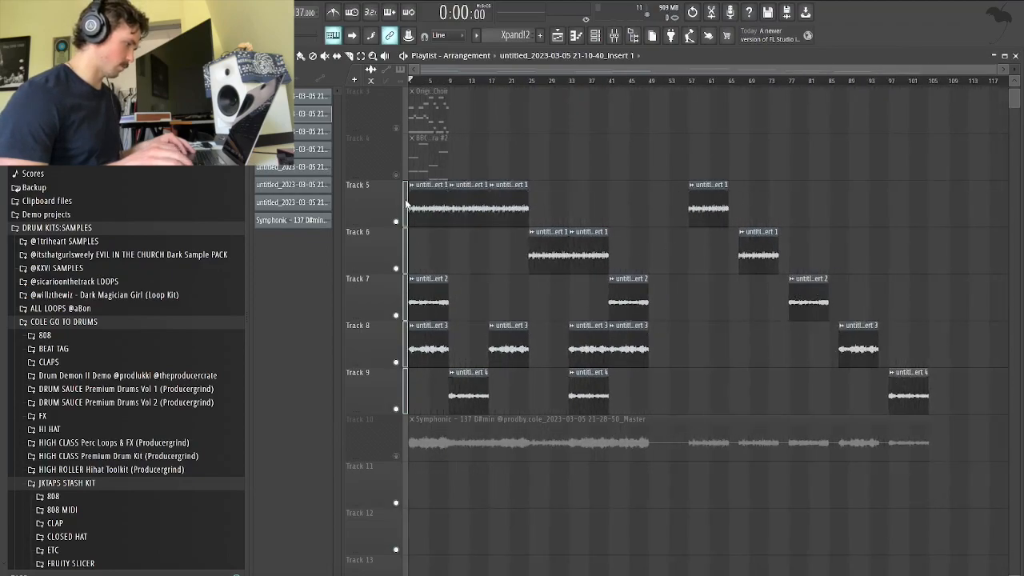
{"action": "left_click", "coordinate": [402, 235]}
{"action": "left_click", "coordinate": [405, 455]}
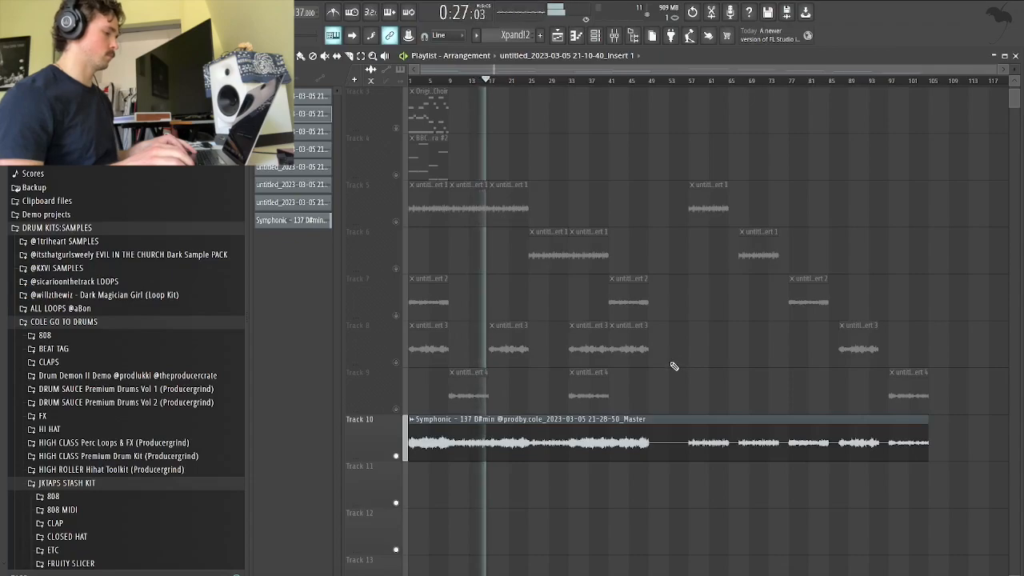
{"action": "key", "text": "space"}
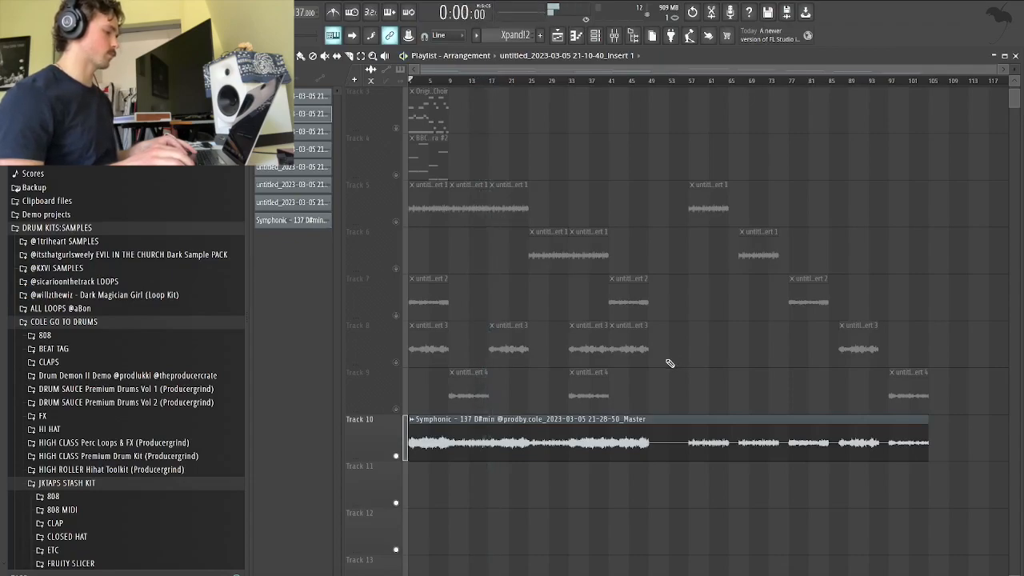
Close out the finished sample by starting a new empty project
{"action": "scroll", "coordinate": [474, 166], "scroll_direction": "up", "scroll_amount": 1}
{"action": "scroll", "coordinate": [474, 166], "scroll_direction": "up", "scroll_amount": 1}
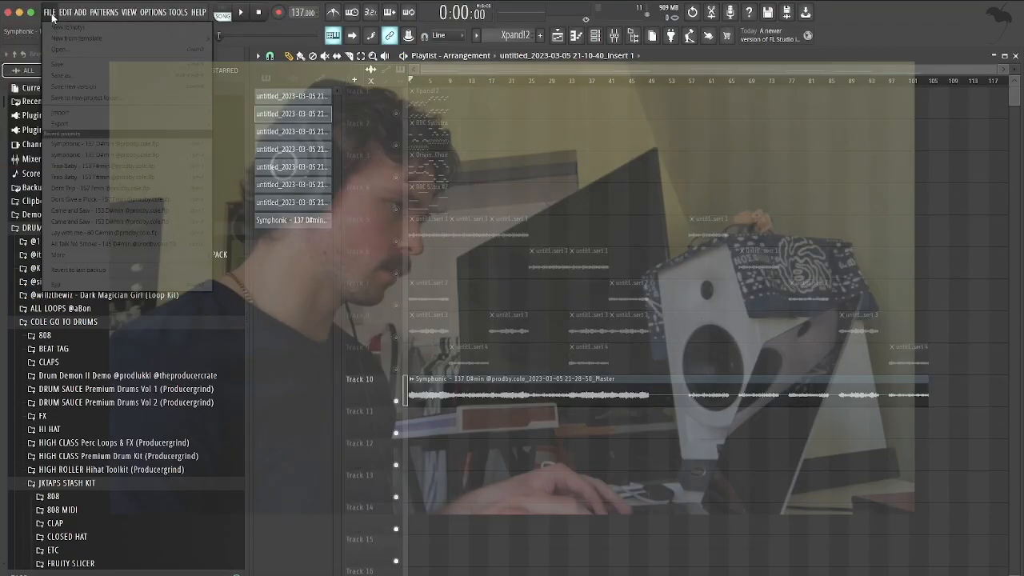
{"action": "left_click", "coordinate": [49, 12]}
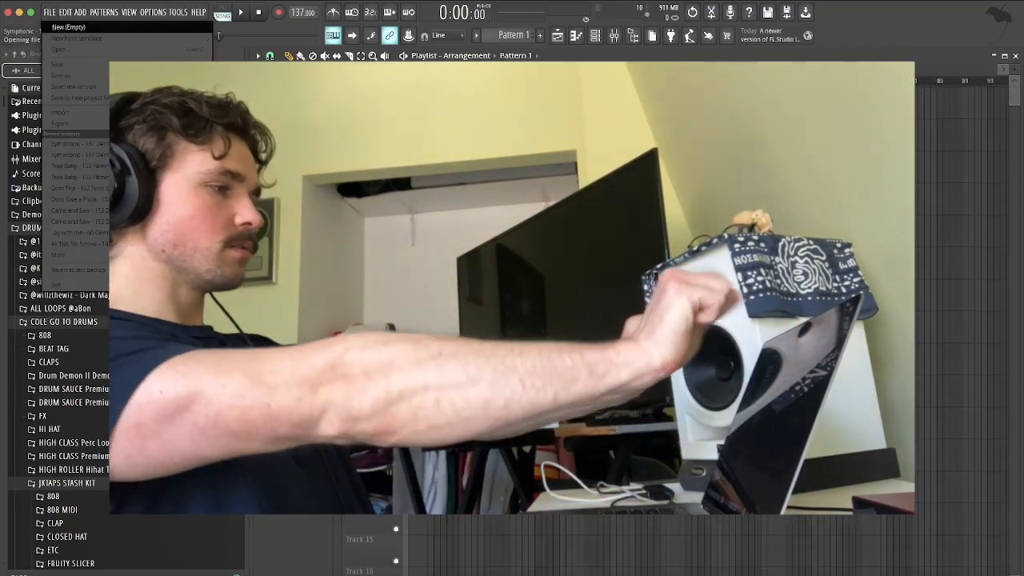
{"action": "left_click", "coordinate": [56, 28]}
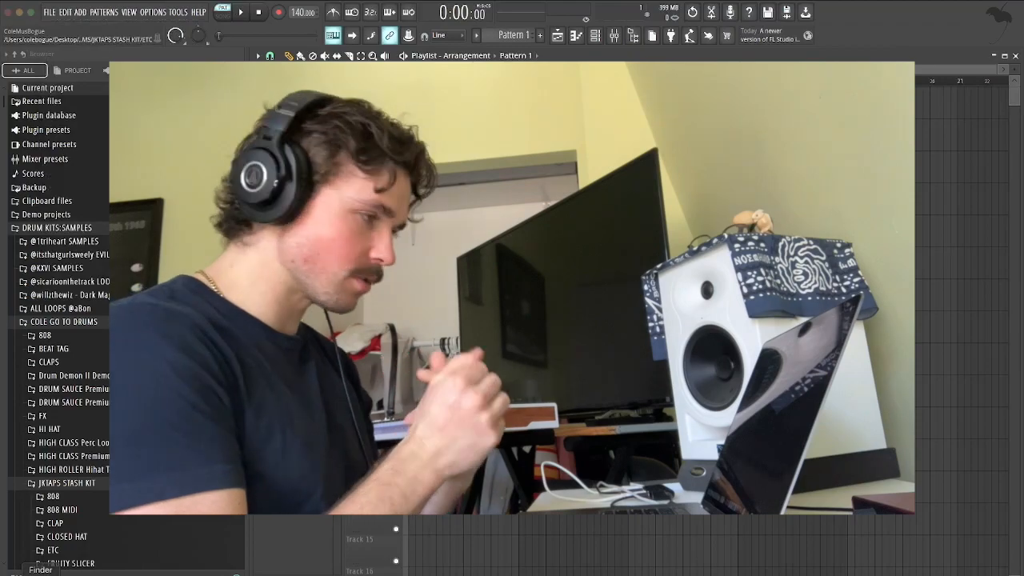